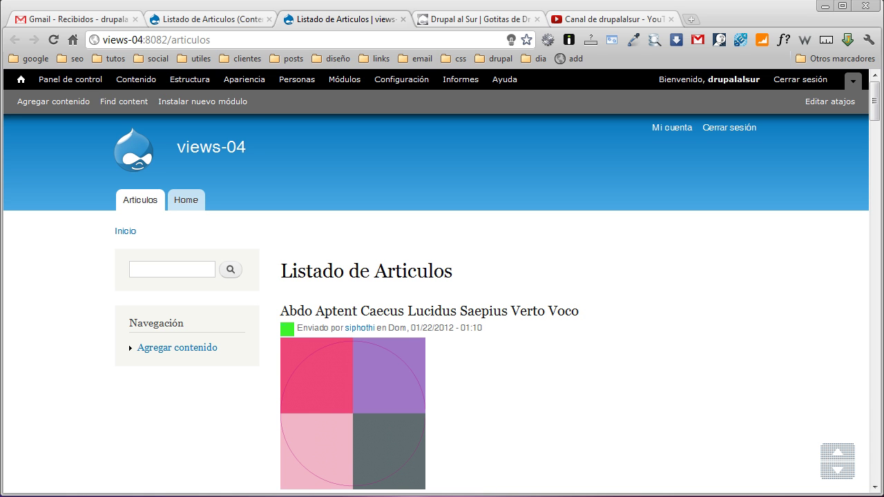
- Review the settings of the Listado de Articulos view and the content shown for each entry on its articles page
{"action": "left_click", "coordinate": [205, 20]}
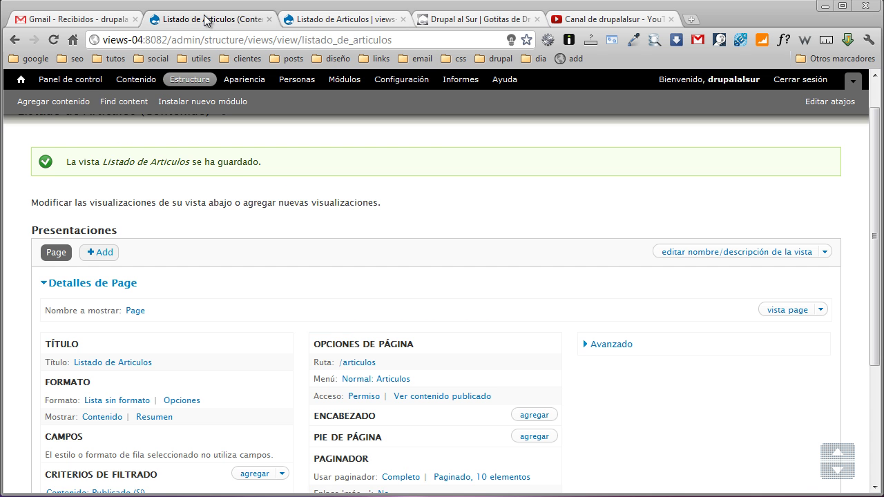
{"action": "scroll", "coordinate": [272, 248], "scroll_direction": "down", "scroll_amount": 3}
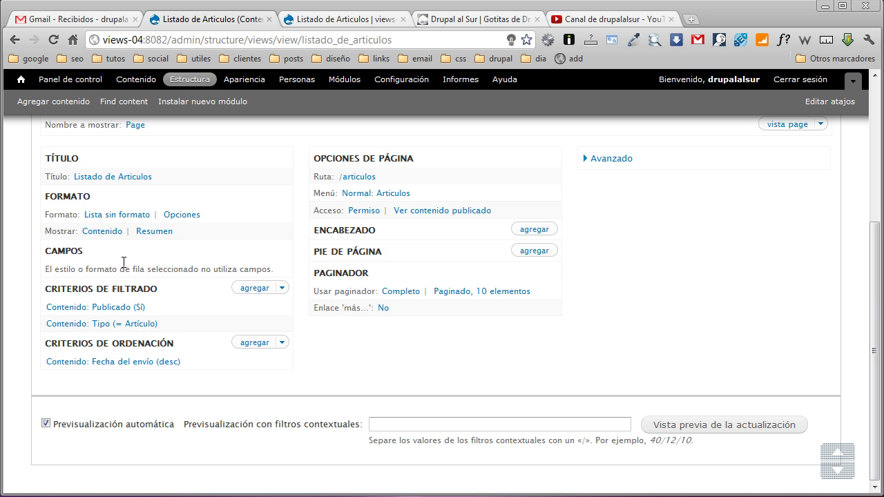
{"action": "scroll", "coordinate": [141, 301], "scroll_direction": "up", "scroll_amount": 1}
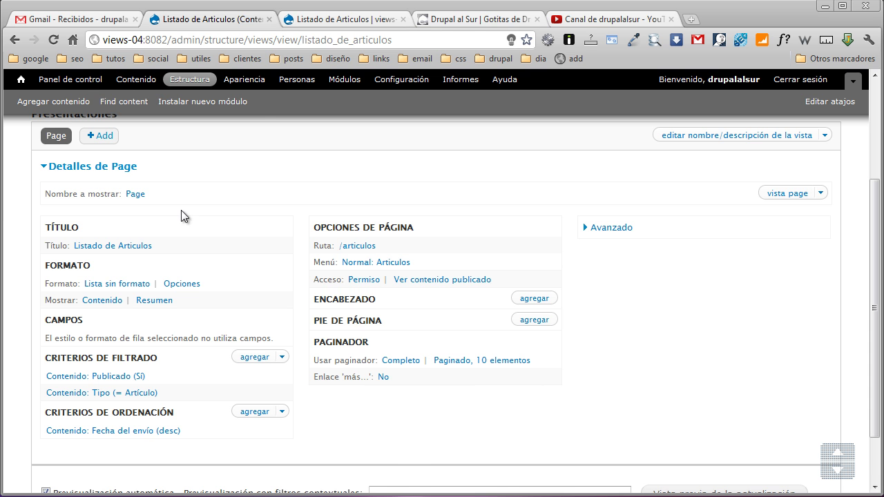
{"action": "left_click", "coordinate": [330, 21]}
{"action": "scroll", "coordinate": [289, 175], "scroll_direction": "down", "scroll_amount": 2}
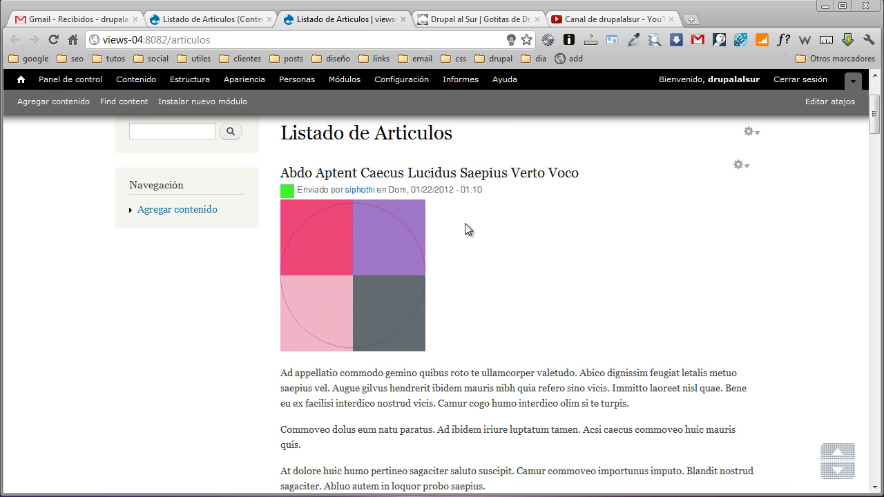
{"action": "scroll", "coordinate": [467, 230], "scroll_direction": "down", "scroll_amount": 1}
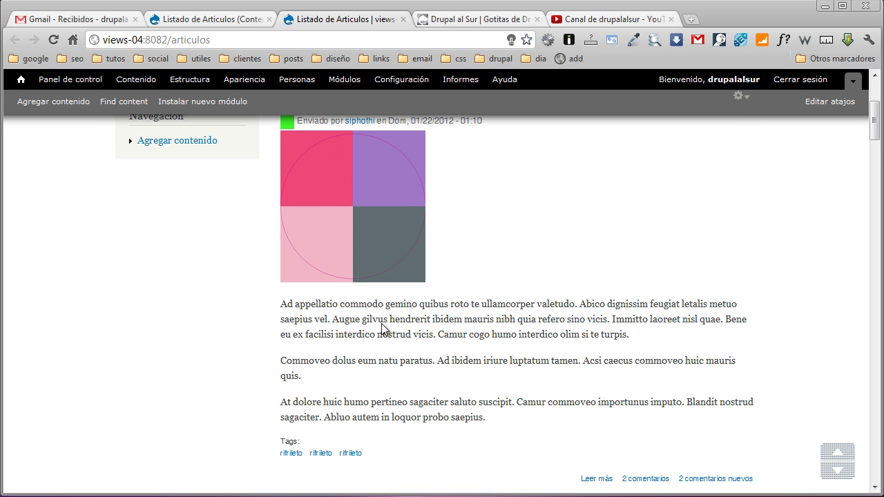
{"action": "scroll", "coordinate": [444, 346], "scroll_direction": "down", "scroll_amount": 2}
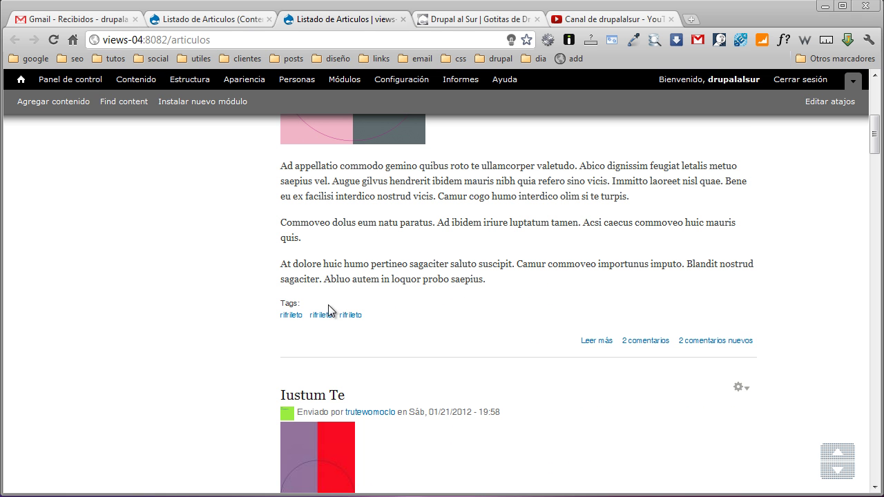
{"action": "scroll", "coordinate": [397, 303], "scroll_direction": "up", "scroll_amount": 1}
{"action": "scroll", "coordinate": [398, 306], "scroll_direction": "up", "scroll_amount": 2}
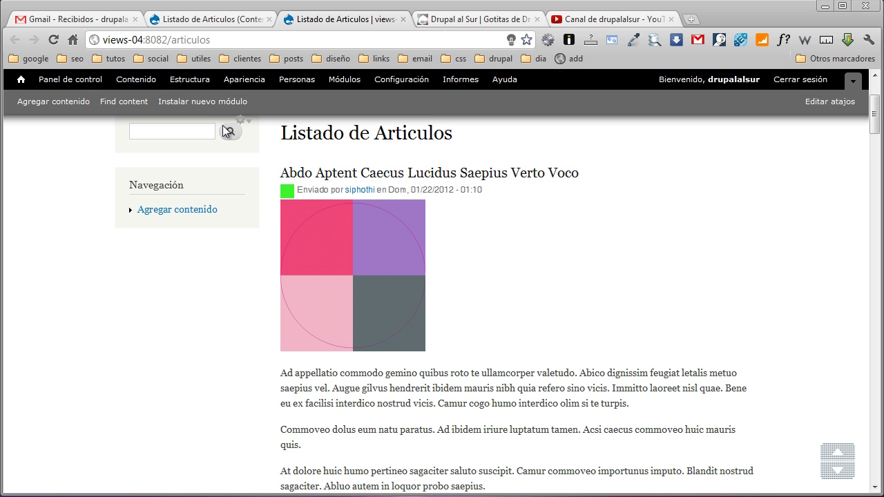
- Examine the field list of the Article content type and return to the articles page
{"action": "left_click", "coordinate": [190, 79]}
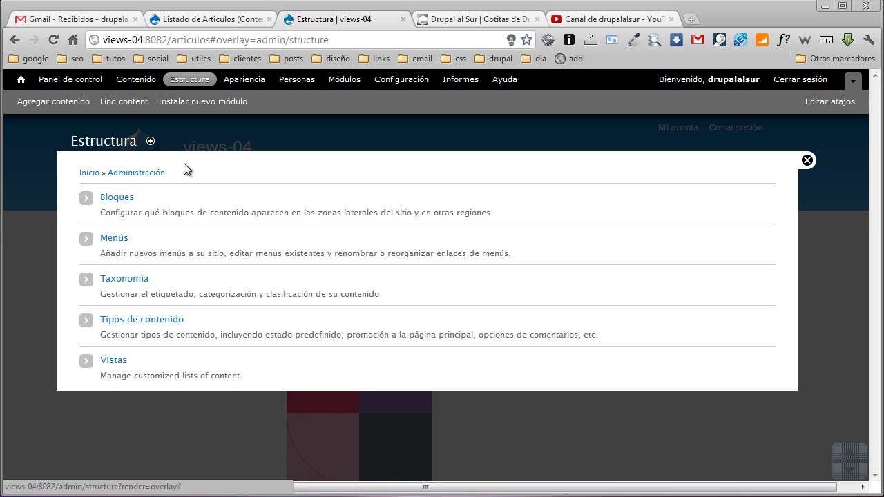
{"action": "left_click", "coordinate": [147, 318]}
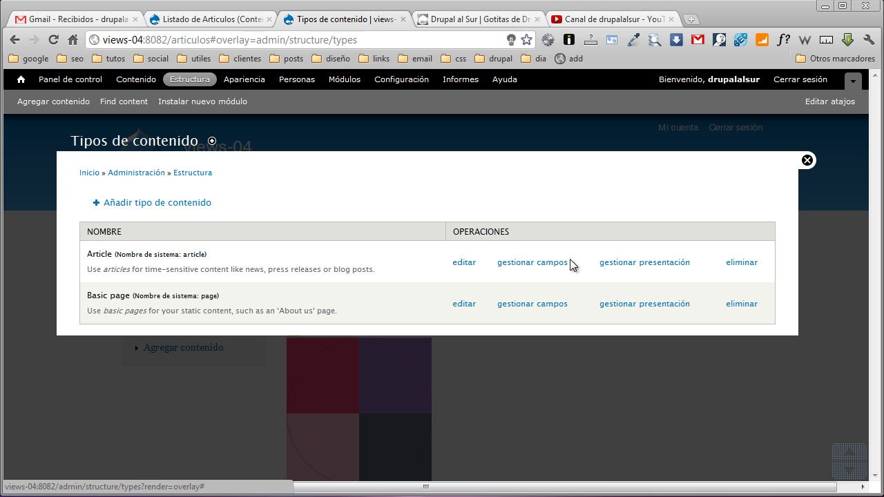
{"action": "left_click", "coordinate": [535, 262]}
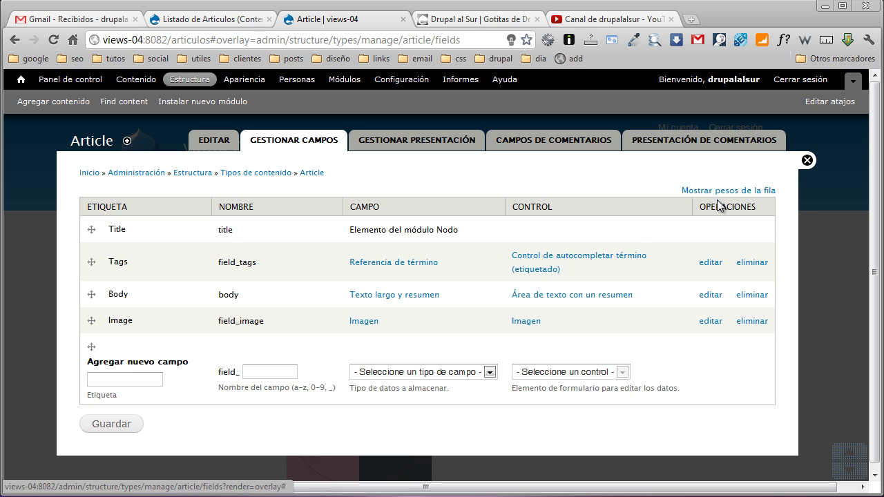
{"action": "left_click", "coordinate": [807, 161]}
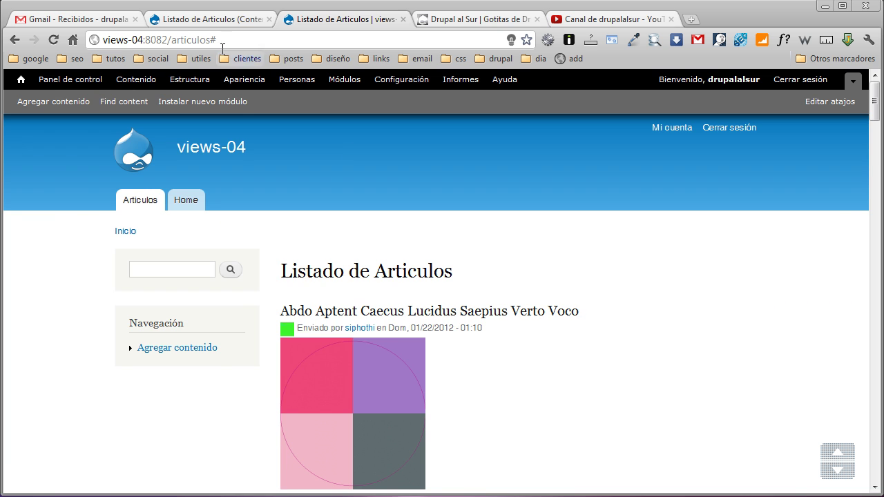
- Set the Listado de Articulos view to show Campos instead of full content for all displays, accepting the default row style options
{"action": "left_click", "coordinate": [211, 19]}
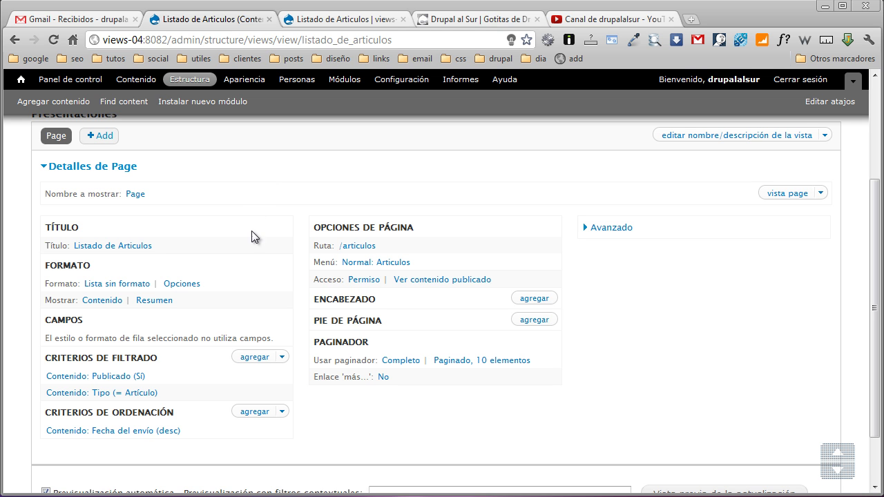
{"action": "left_click", "coordinate": [106, 304]}
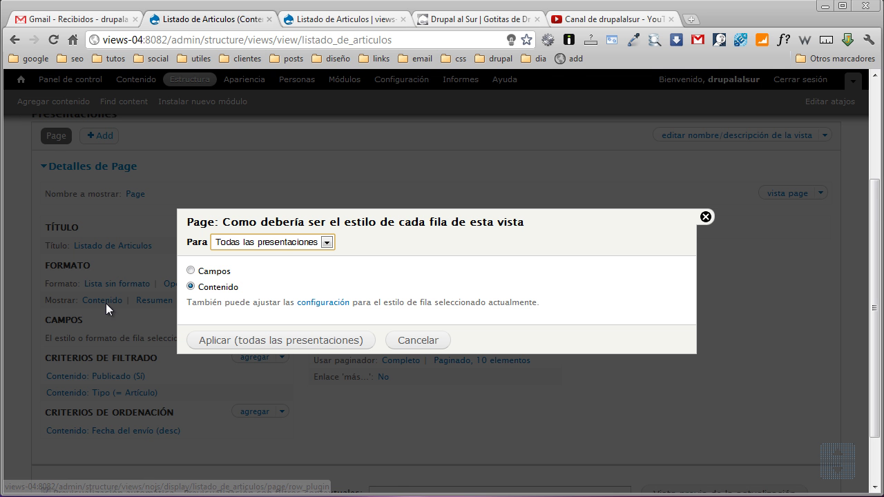
{"action": "left_click", "coordinate": [191, 271]}
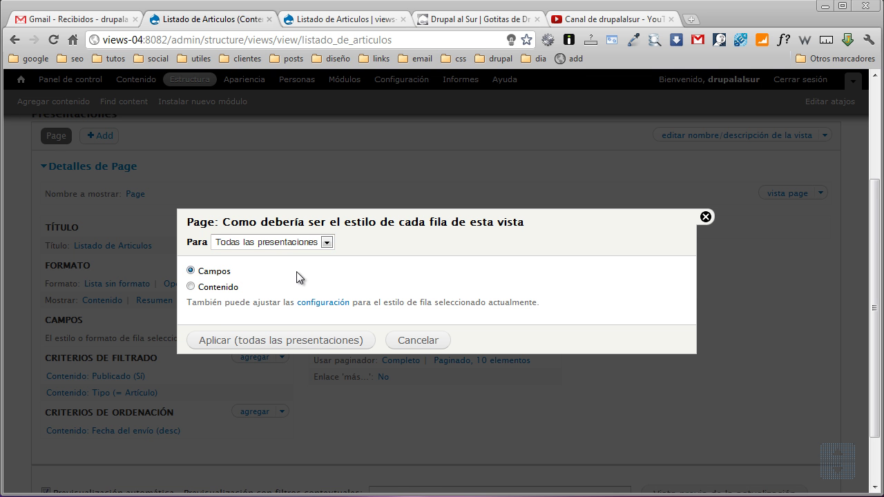
{"action": "left_click", "coordinate": [328, 242]}
{"action": "left_click", "coordinate": [328, 242]}
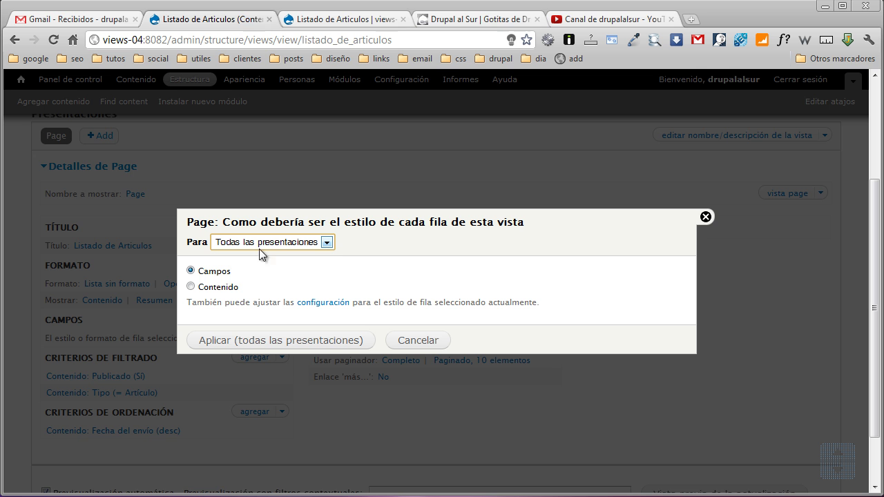
{"action": "left_click", "coordinate": [284, 346]}
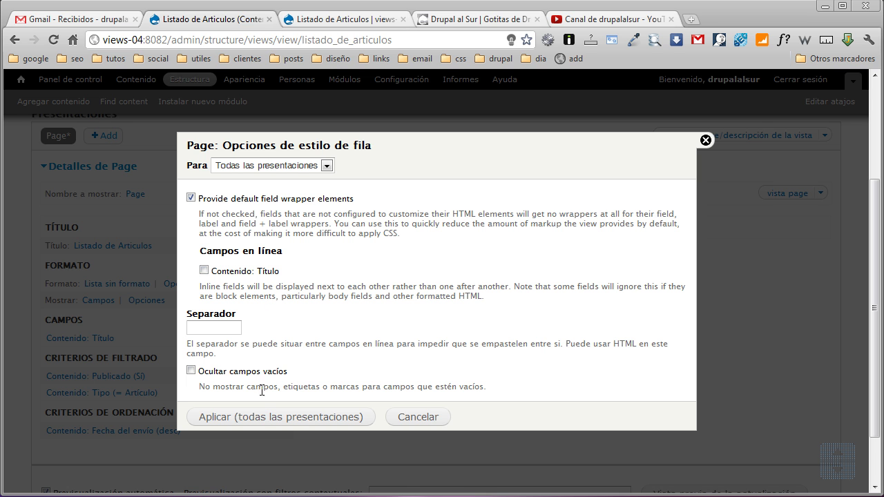
{"action": "left_click", "coordinate": [260, 418]}
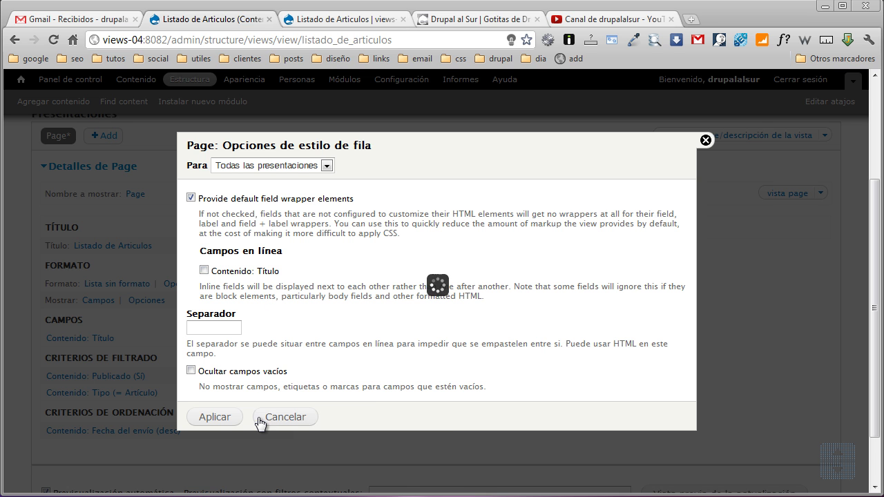
- Save the view and reload the site's Articulos page to check the listing
{"action": "scroll", "coordinate": [274, 313], "scroll_direction": "down", "scroll_amount": 1}
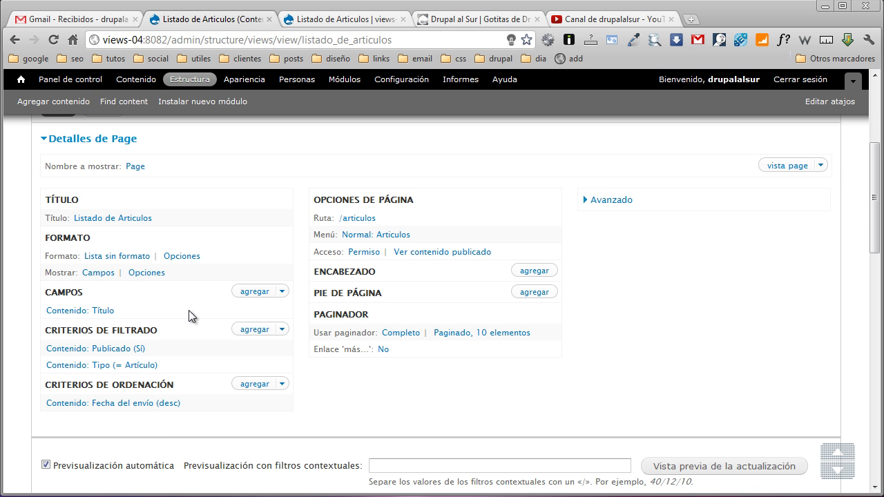
{"action": "scroll", "coordinate": [591, 281], "scroll_direction": "up", "scroll_amount": 2}
{"action": "left_click", "coordinate": [734, 201]}
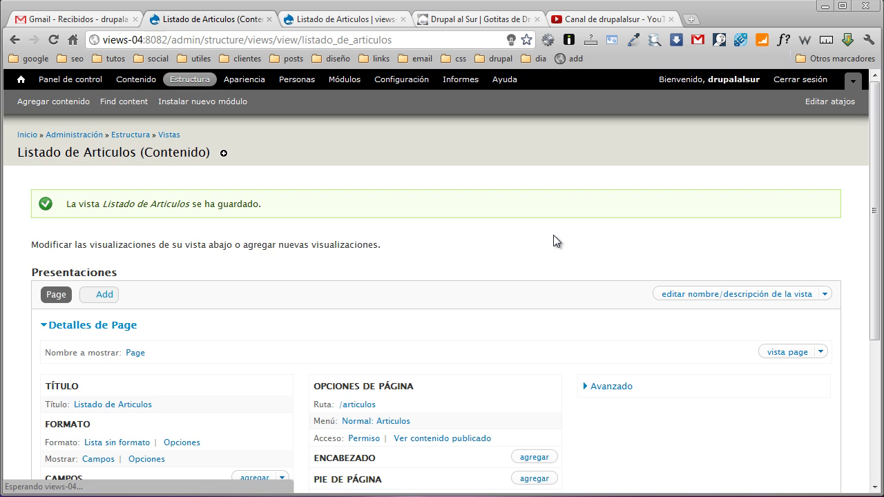
{"action": "key", "text": "ctrl+Tab"}
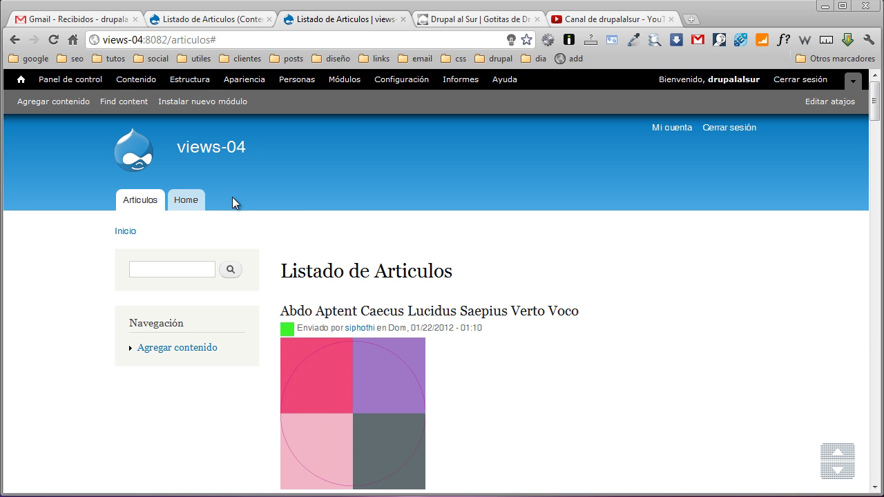
{"action": "left_click", "coordinate": [153, 203]}
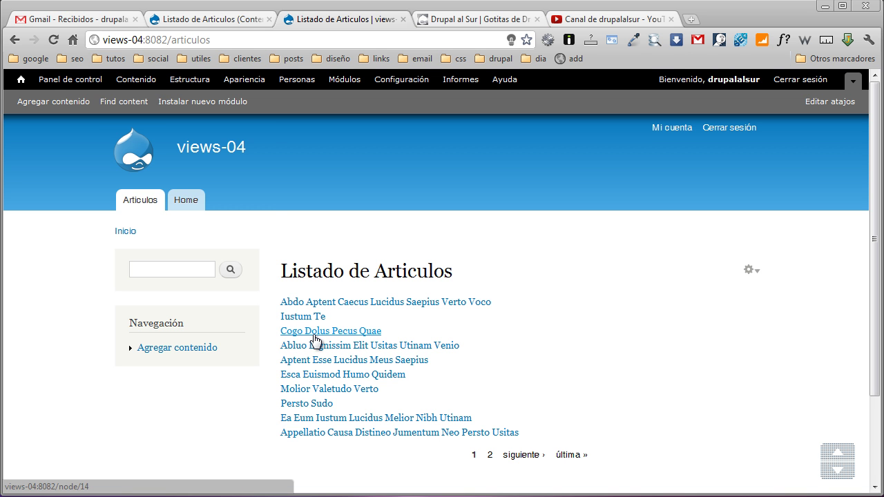
- In the view's Contenido: Título field, customize the field HTML with an H3 element and leave the CSS class option off
{"action": "left_click", "coordinate": [240, 21]}
{"action": "scroll", "coordinate": [236, 228], "scroll_direction": "down", "scroll_amount": 3}
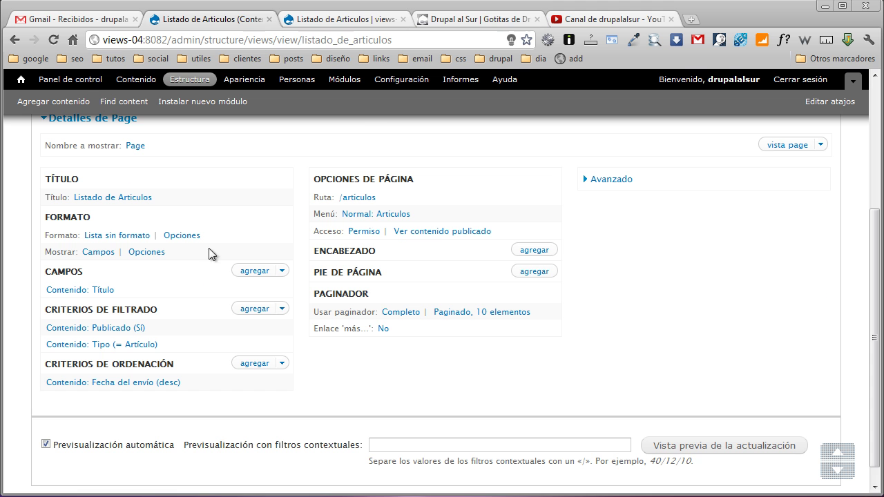
{"action": "left_click", "coordinate": [93, 290]}
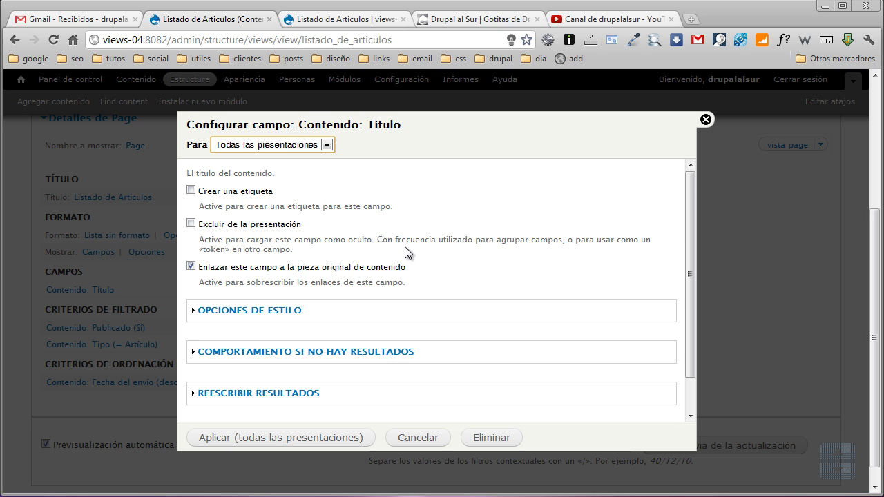
{"action": "scroll", "coordinate": [406, 246], "scroll_direction": "down", "scroll_amount": 1}
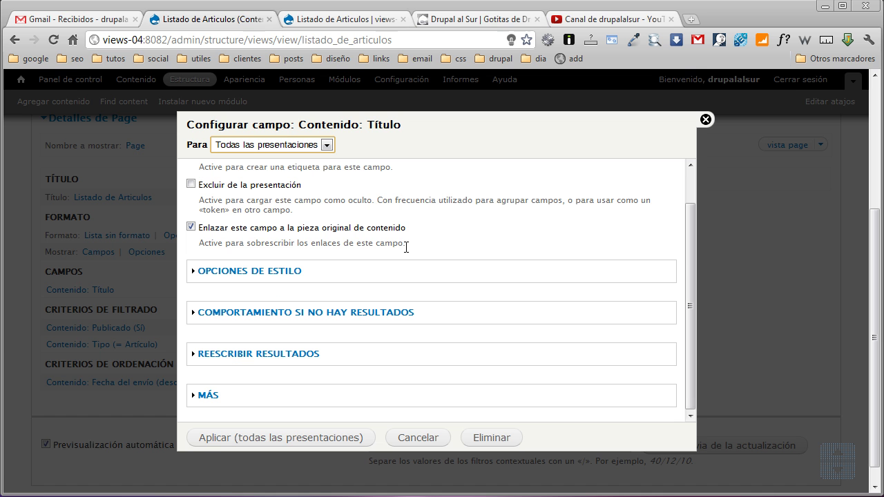
{"action": "left_click", "coordinate": [259, 271]}
{"action": "scroll", "coordinate": [373, 249], "scroll_direction": "down", "scroll_amount": 2}
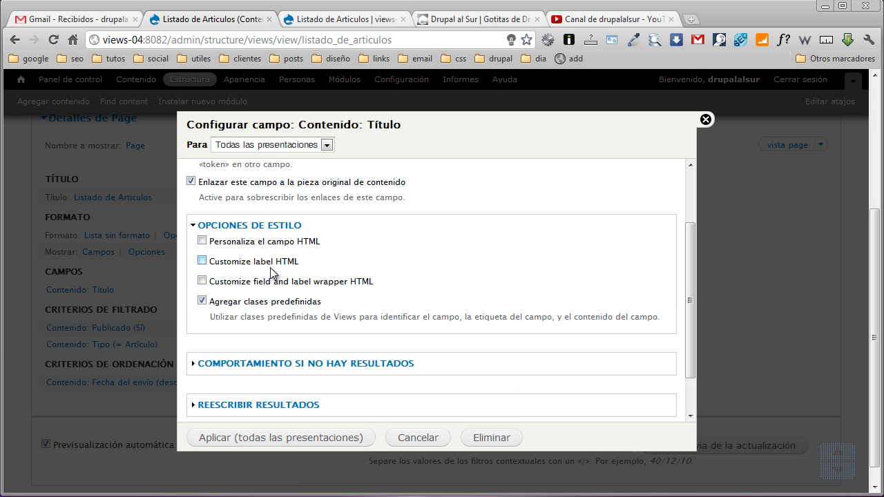
{"action": "left_click", "coordinate": [202, 241]}
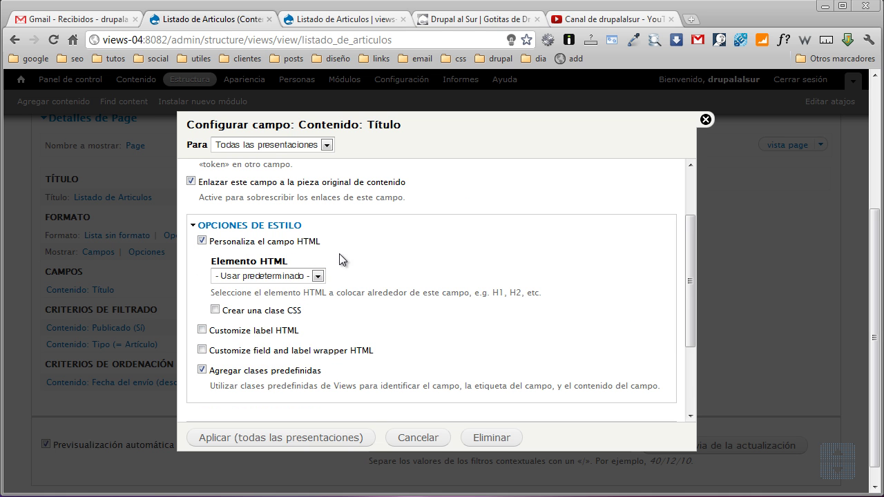
{"action": "left_click", "coordinate": [318, 275]}
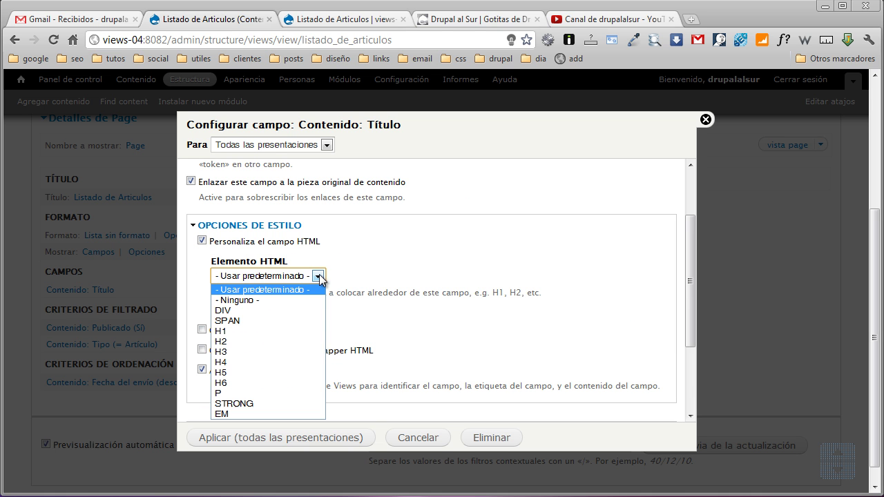
{"action": "left_click", "coordinate": [297, 351]}
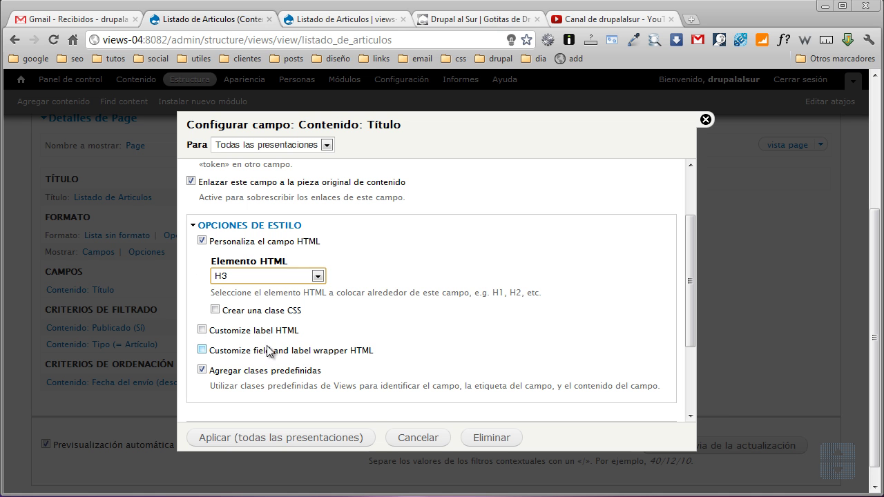
{"action": "left_click", "coordinate": [215, 310]}
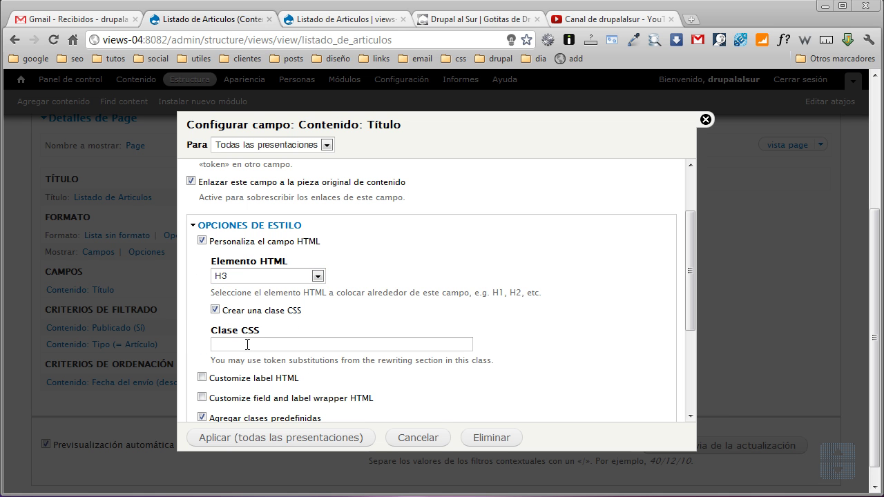
{"action": "left_click", "coordinate": [215, 310]}
- Give the Título field the administrative title "Muestra el titulo de los articulos" and apply its configuration to all displays
{"action": "scroll", "coordinate": [389, 282], "scroll_direction": "down", "scroll_amount": 3}
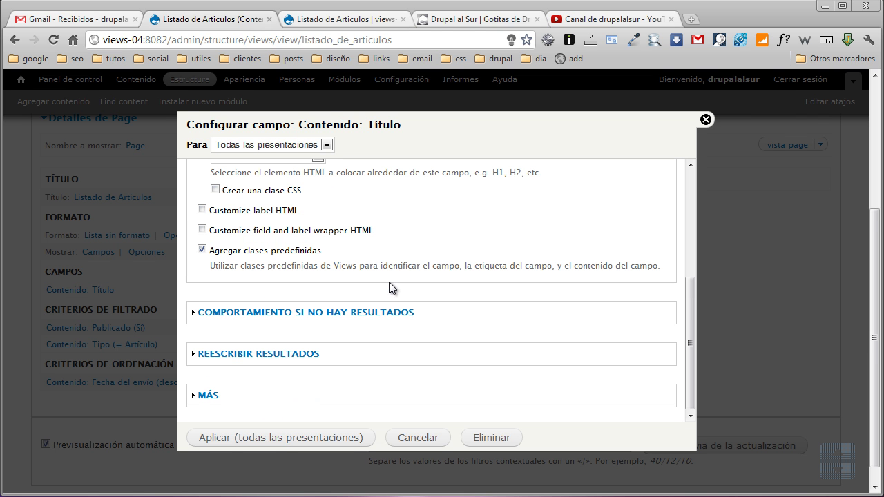
{"action": "scroll", "coordinate": [379, 228], "scroll_direction": "down", "scroll_amount": 1}
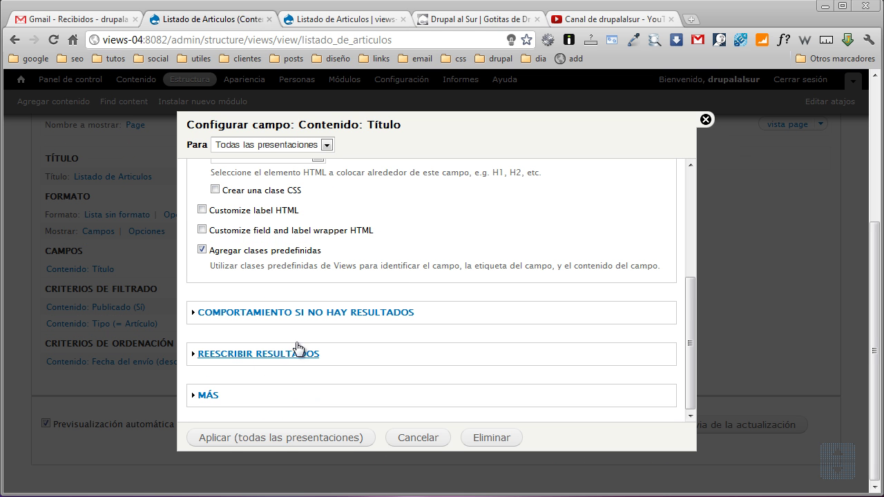
{"action": "left_click", "coordinate": [214, 397]}
{"action": "left_click", "coordinate": [257, 363]}
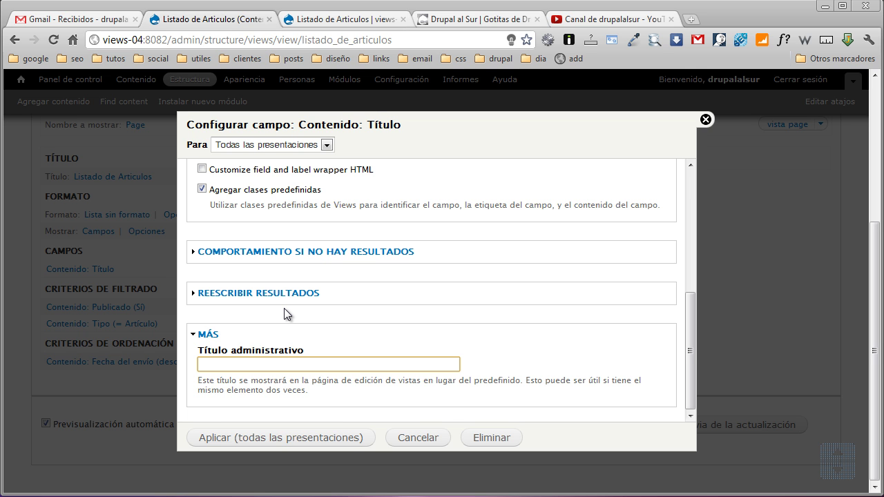
{"action": "type", "text": "Muestra el titulo de los arto"}
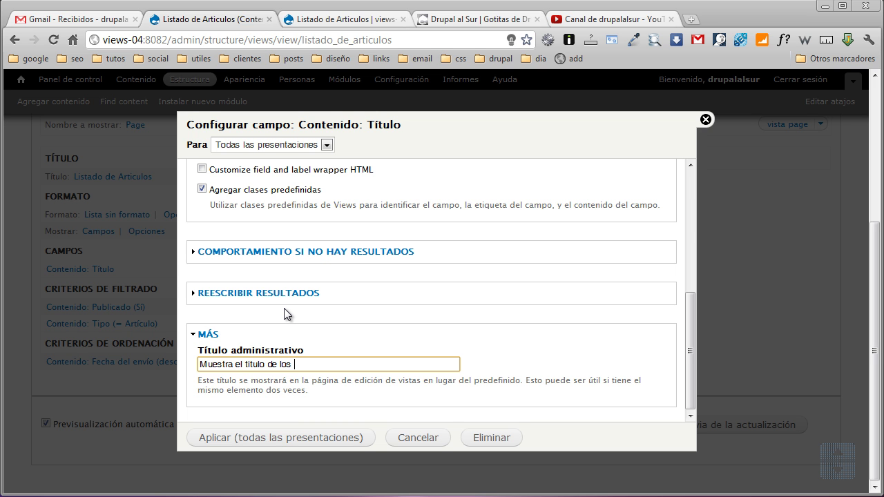
{"action": "key", "text": "BackSpace"}
{"action": "type", "text": "icu"}
{"action": "key", "text": "BackSpace"}
{"action": "key", "text": "BackSpace"}
{"action": "key", "text": "BackSpace"}
{"action": "type", "text": "iculos"}
{"action": "key", "text": "Tab"}
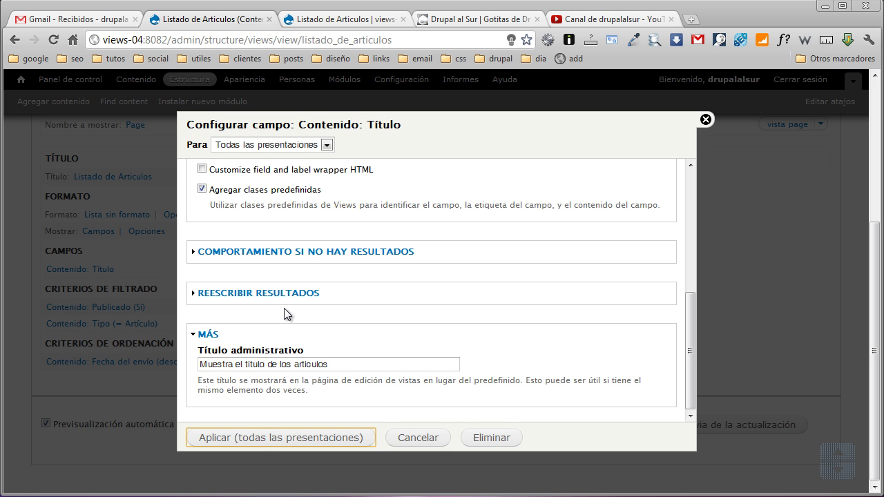
{"action": "left_click", "coordinate": [264, 438]}
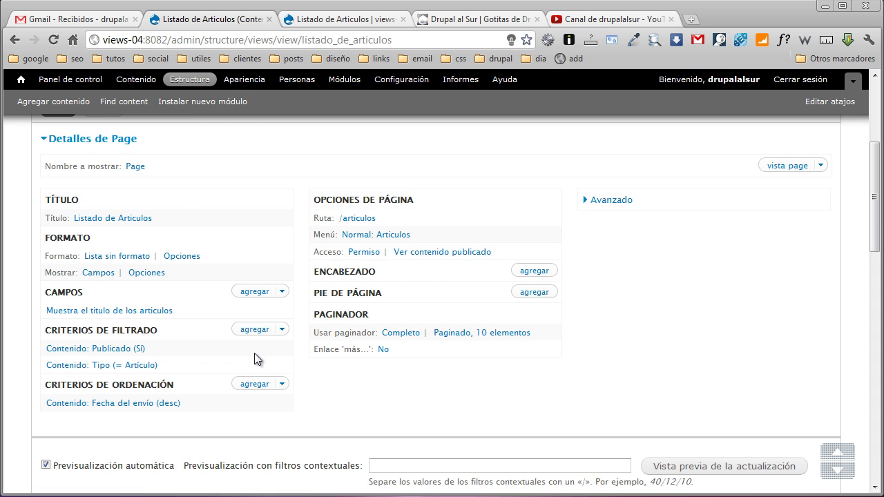
- Save the view and reload the site's Articulos page to check how the article titles are displayed
{"action": "scroll", "coordinate": [227, 359], "scroll_direction": "up", "scroll_amount": 2}
{"action": "left_click", "coordinate": [722, 202]}
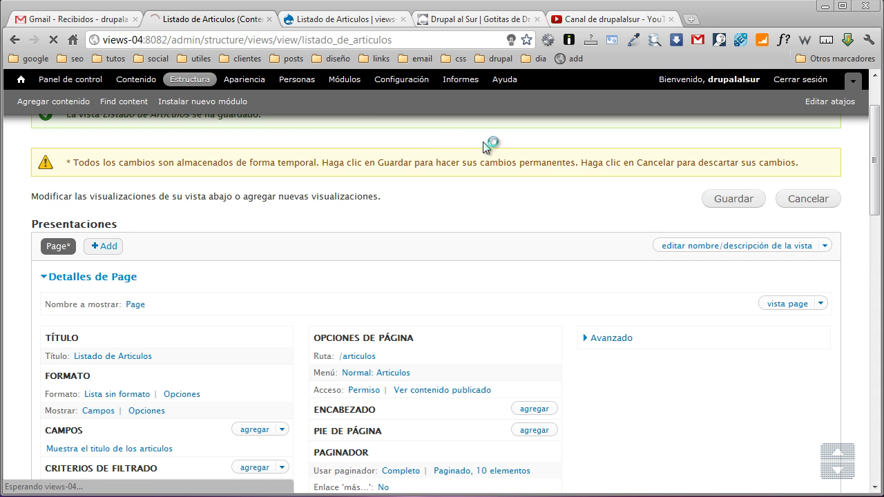
{"action": "left_click", "coordinate": [334, 20]}
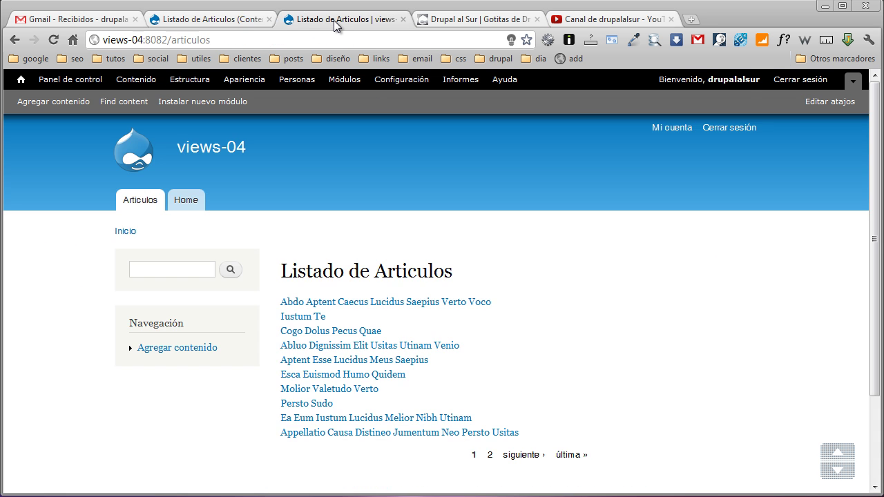
{"action": "key", "text": "F5"}
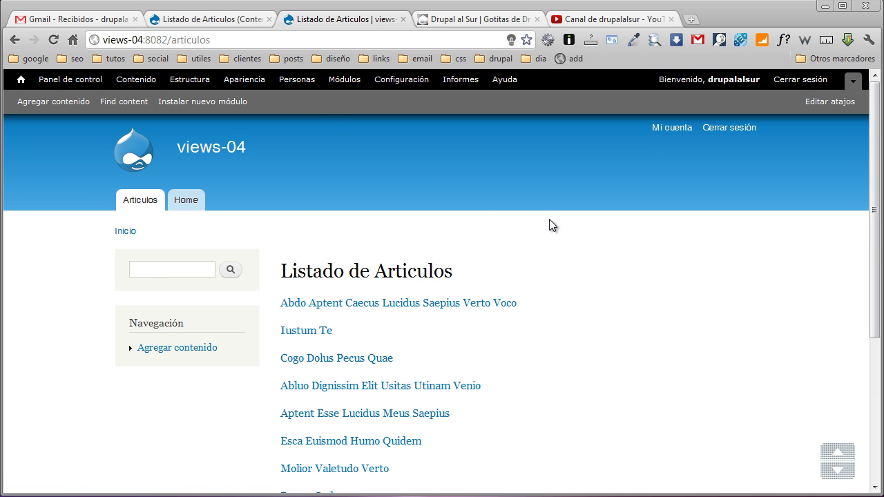
{"action": "scroll", "coordinate": [322, 203], "scroll_direction": "down", "scroll_amount": 1}
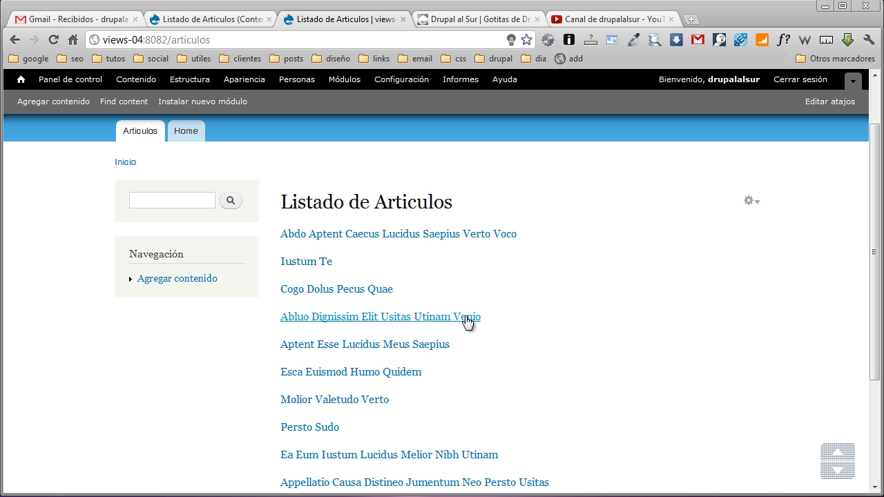
{"action": "scroll", "coordinate": [241, 258], "scroll_direction": "down", "scroll_amount": 2}
{"action": "scroll", "coordinate": [267, 258], "scroll_direction": "up", "scroll_amount": 3}
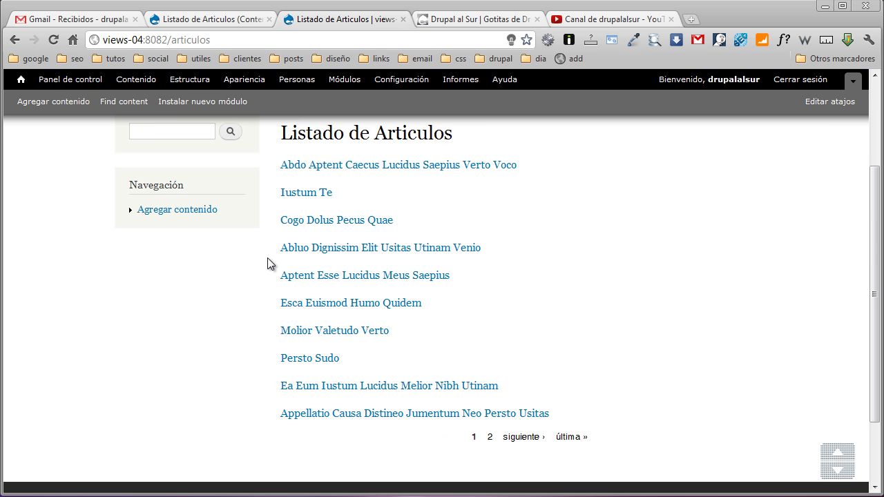
- Add the Contenido: Body field to all displays of the Listado de Articulos view, filtering the available fields by Contenido
{"action": "key", "text": "ctrl+shift+Tab"}
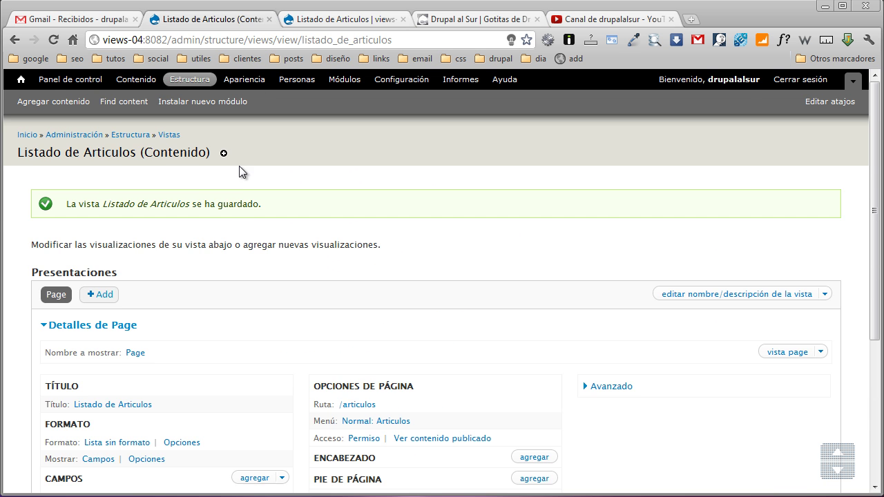
{"action": "scroll", "coordinate": [319, 254], "scroll_direction": "down", "scroll_amount": 3}
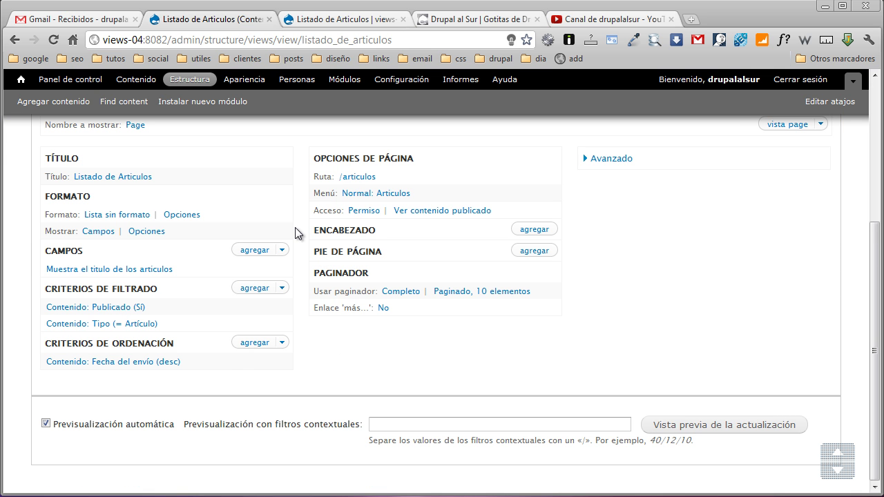
{"action": "left_click", "coordinate": [266, 251]}
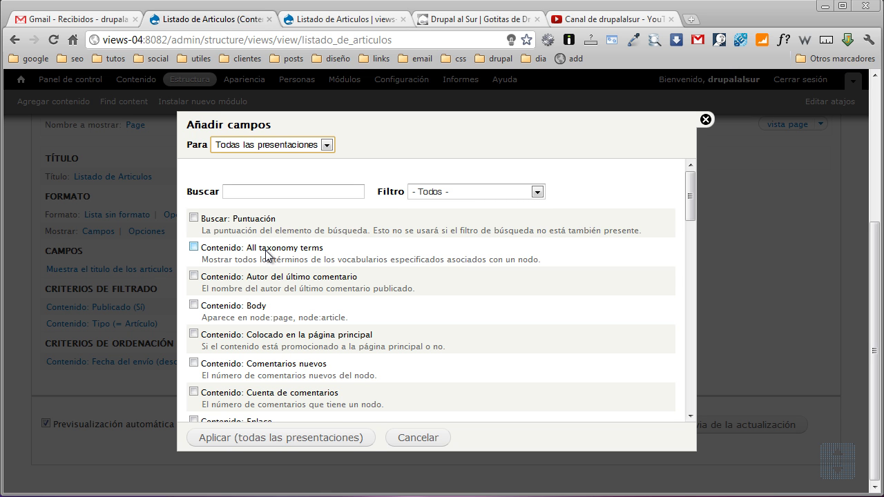
{"action": "left_click", "coordinate": [540, 192]}
{"action": "left_click", "coordinate": [505, 226]}
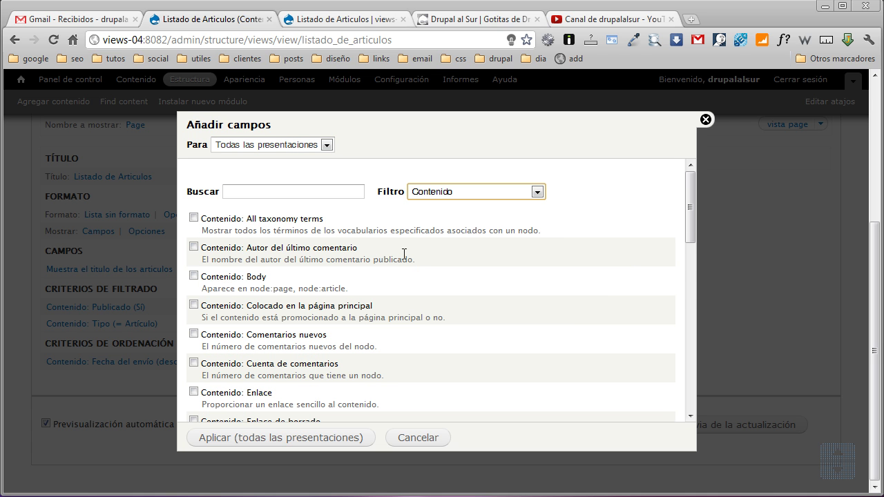
{"action": "left_click", "coordinate": [194, 277]}
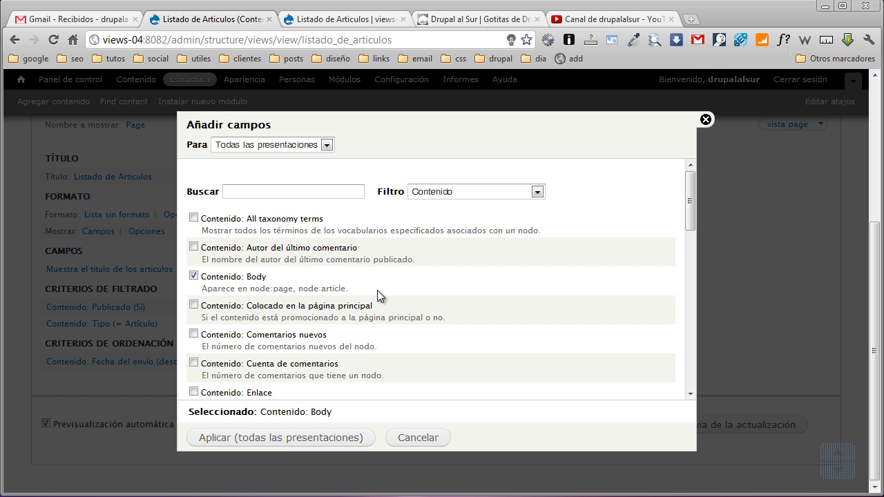
{"action": "scroll", "coordinate": [377, 290], "scroll_direction": "down", "scroll_amount": 1}
{"action": "scroll", "coordinate": [377, 290], "scroll_direction": "down", "scroll_amount": 3}
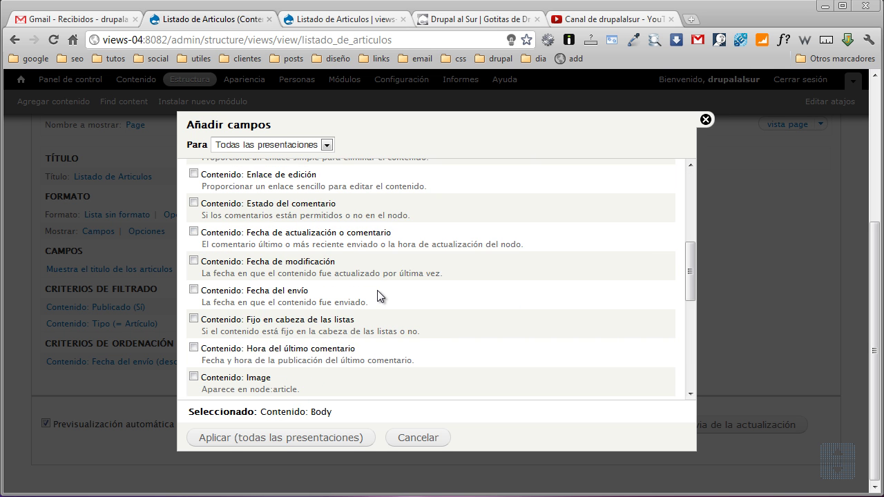
{"action": "scroll", "coordinate": [377, 290], "scroll_direction": "down", "scroll_amount": 1}
{"action": "scroll", "coordinate": [378, 291], "scroll_direction": "down", "scroll_amount": 3}
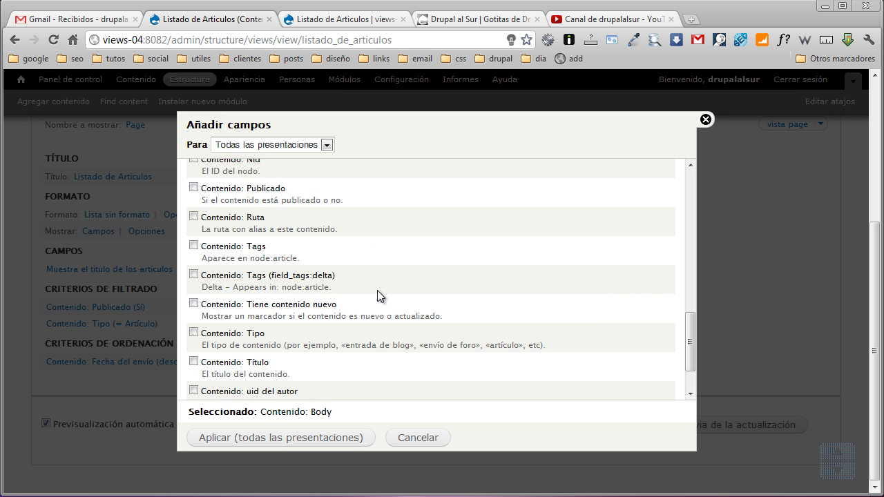
{"action": "scroll", "coordinate": [377, 296], "scroll_direction": "down", "scroll_amount": 1}
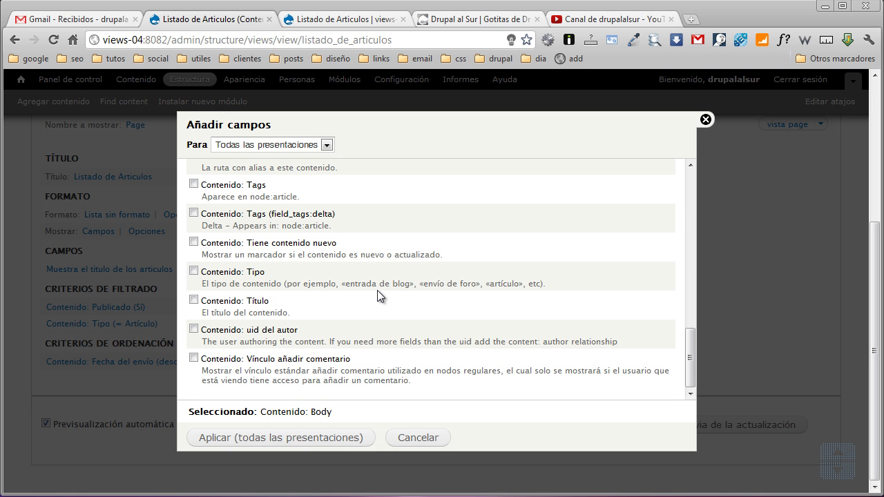
{"action": "left_click", "coordinate": [333, 438]}
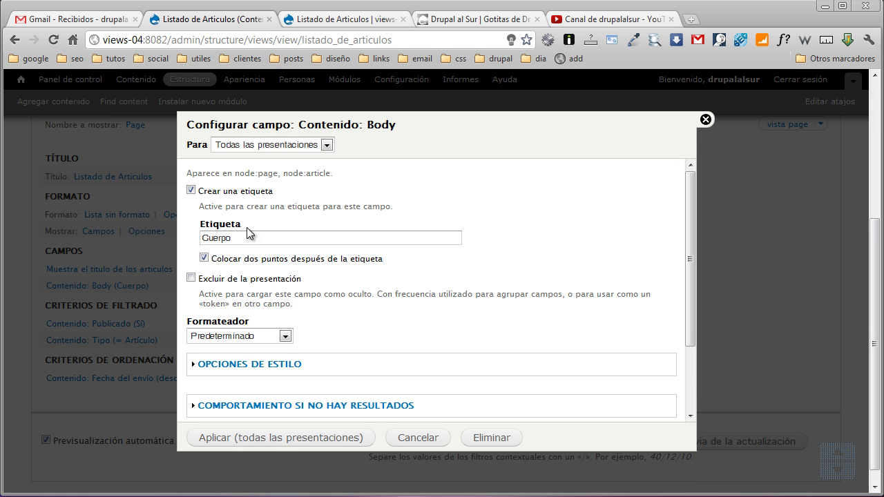
- Turn off the label for the Body field and keep its formatter at Predeterminado
{"action": "left_click", "coordinate": [192, 190]}
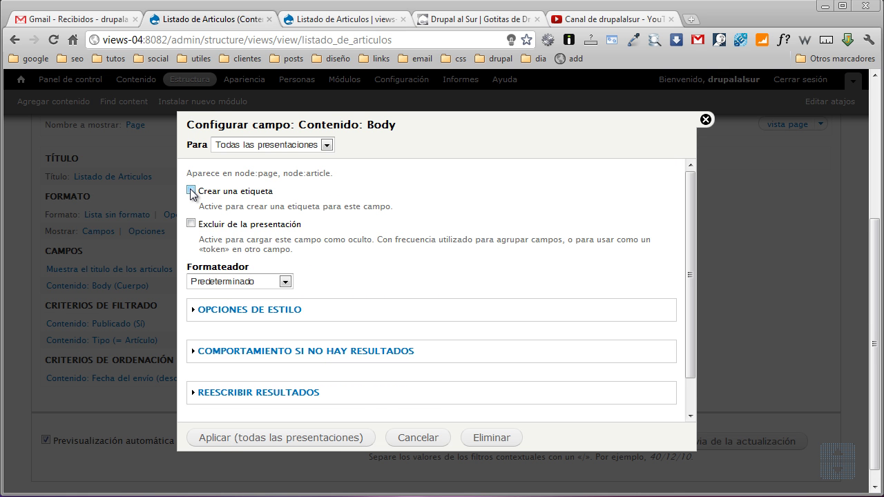
{"action": "left_click", "coordinate": [285, 283]}
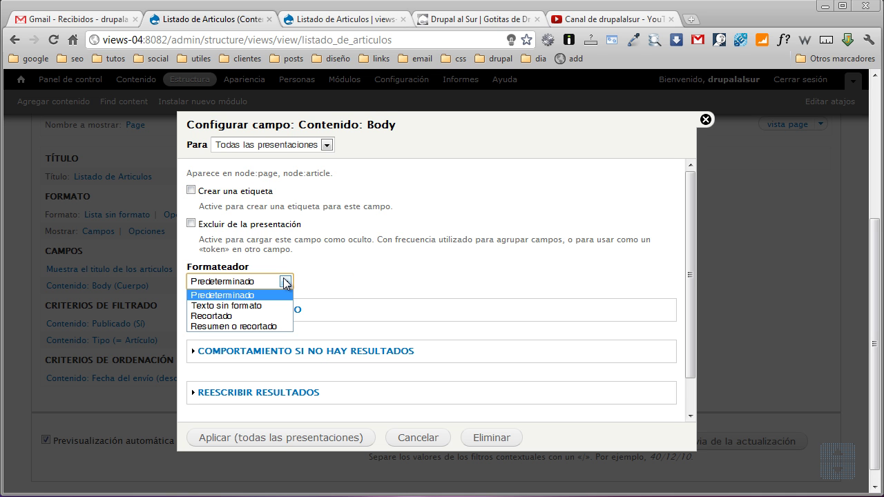
{"action": "left_click", "coordinate": [285, 283]}
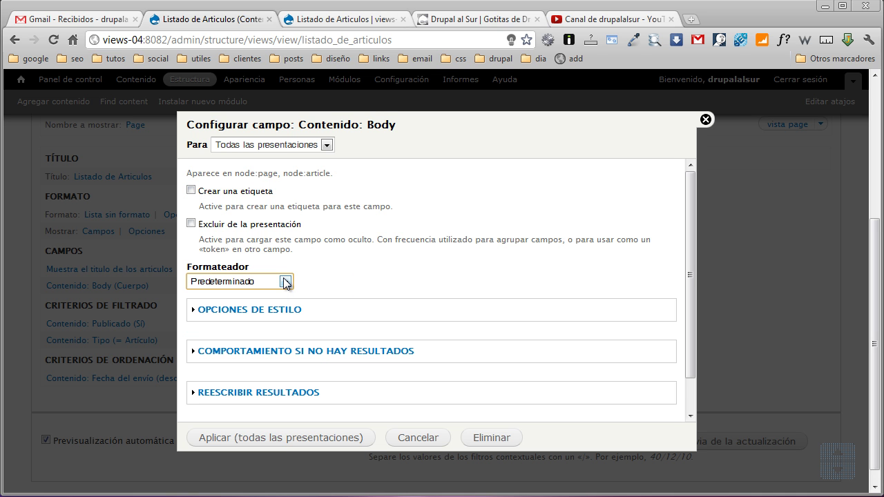
- In the Body field's style options, customize the field HTML with a P element
{"action": "left_click", "coordinate": [280, 311]}
{"action": "scroll", "coordinate": [418, 283], "scroll_direction": "down", "scroll_amount": 2}
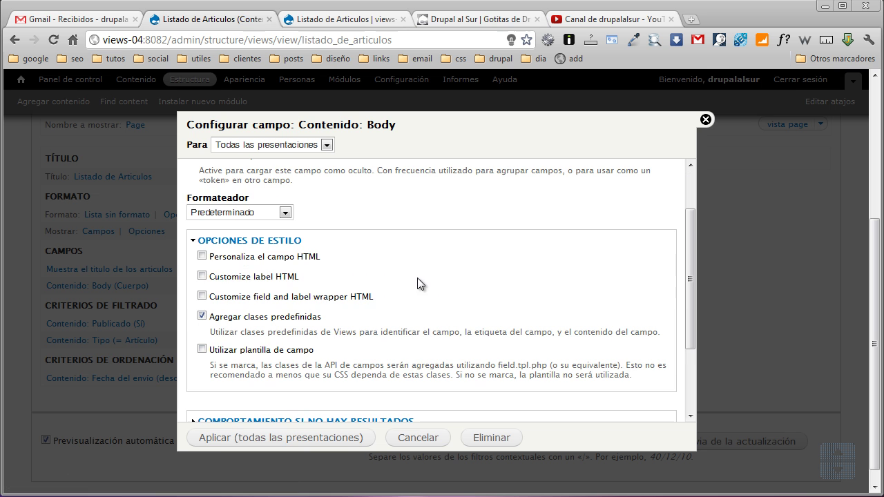
{"action": "left_click", "coordinate": [202, 256]}
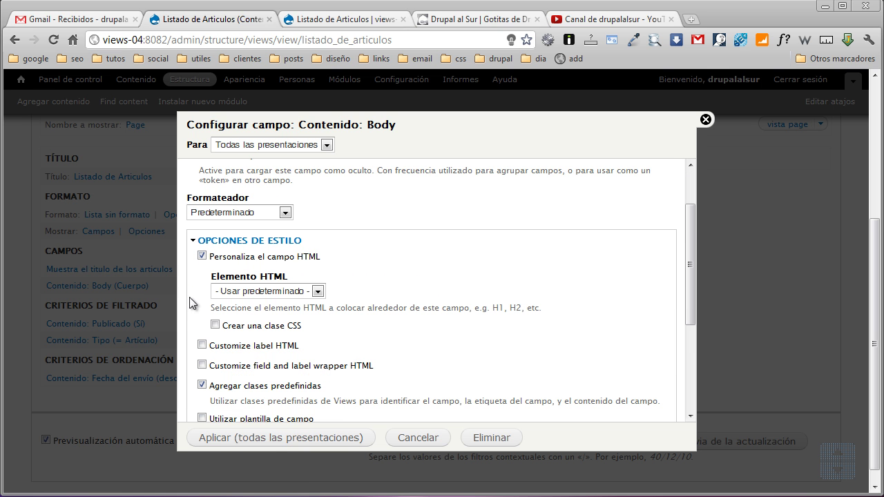
{"action": "left_click", "coordinate": [318, 290]}
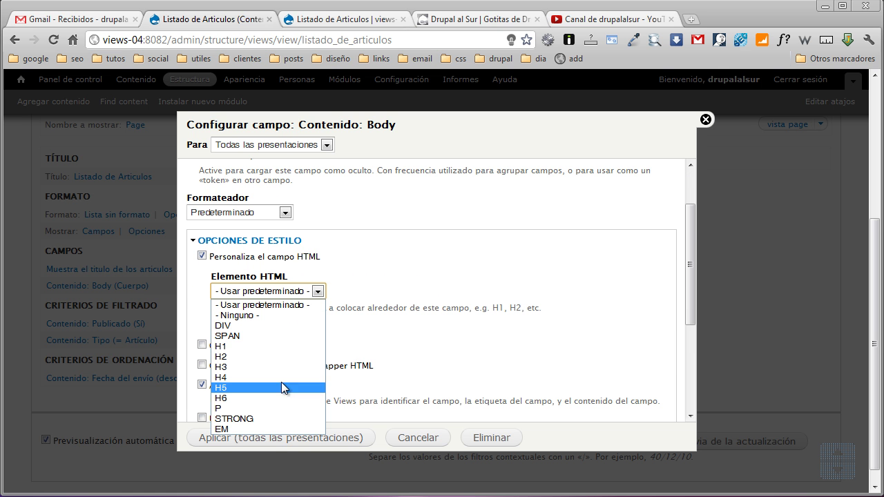
{"action": "left_click", "coordinate": [248, 408]}
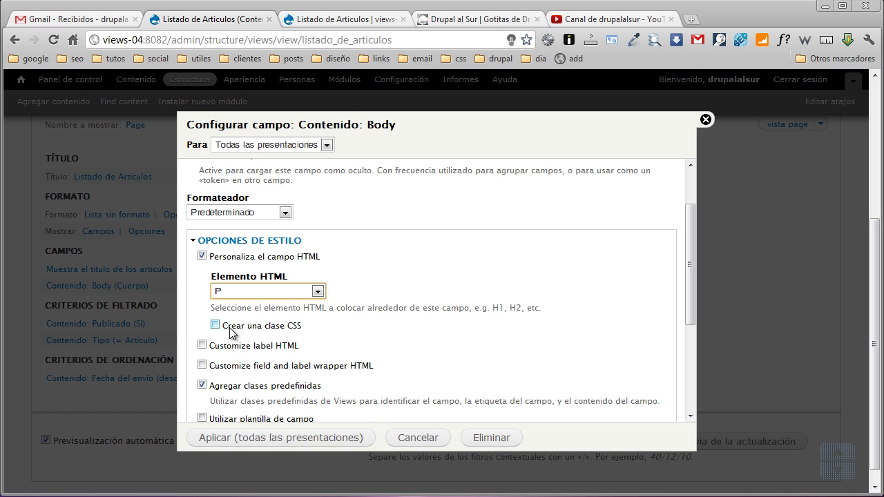
- Give the Body field the administrative title "Muestra el contenido del articulo" and apply its configuration to all displays
{"action": "scroll", "coordinate": [396, 295], "scroll_direction": "down", "scroll_amount": 2}
{"action": "scroll", "coordinate": [396, 295], "scroll_direction": "down", "scroll_amount": 1}
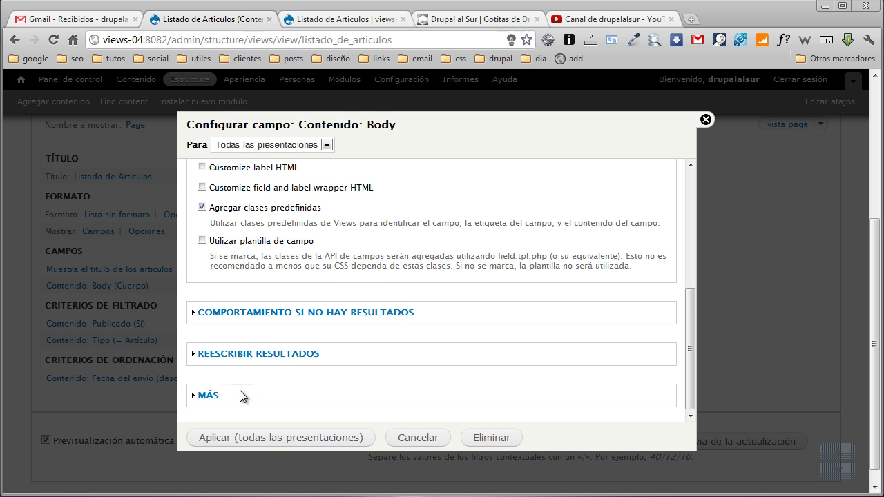
{"action": "left_click", "coordinate": [211, 395]}
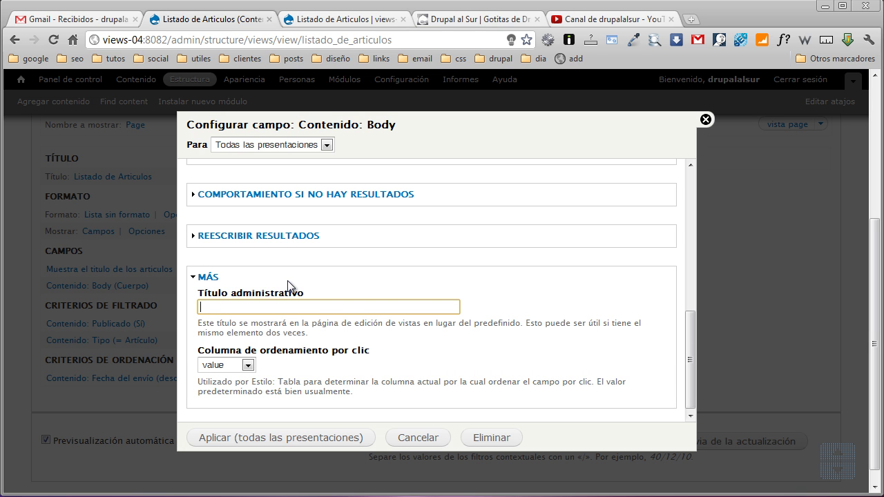
{"action": "type", "text": "Muestra el contenido del articulo"}
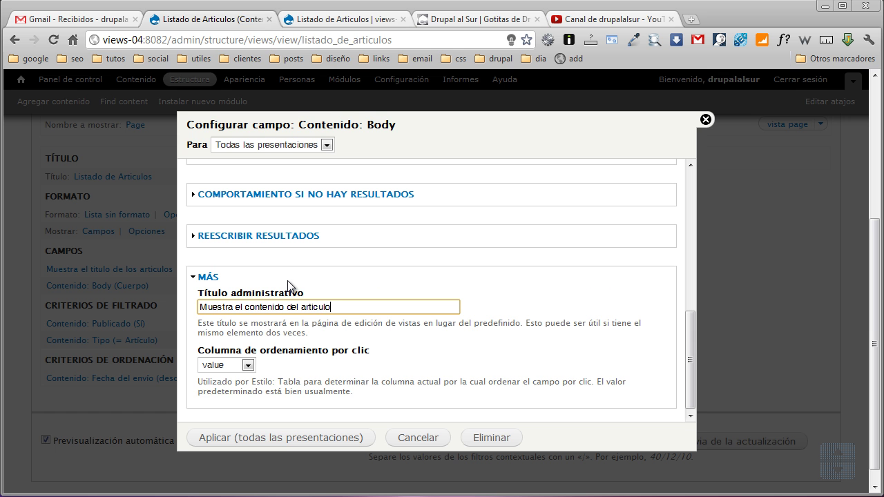
{"action": "left_click", "coordinate": [268, 439]}
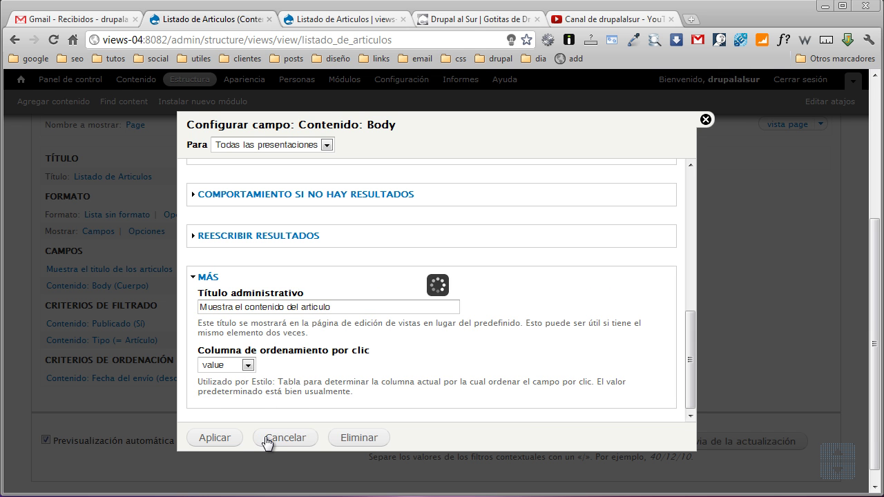
- Save the view with the added Body field and reload the Articulos page to review the article text
{"action": "scroll", "coordinate": [527, 255], "scroll_direction": "up", "scroll_amount": 3}
{"action": "left_click", "coordinate": [715, 198]}
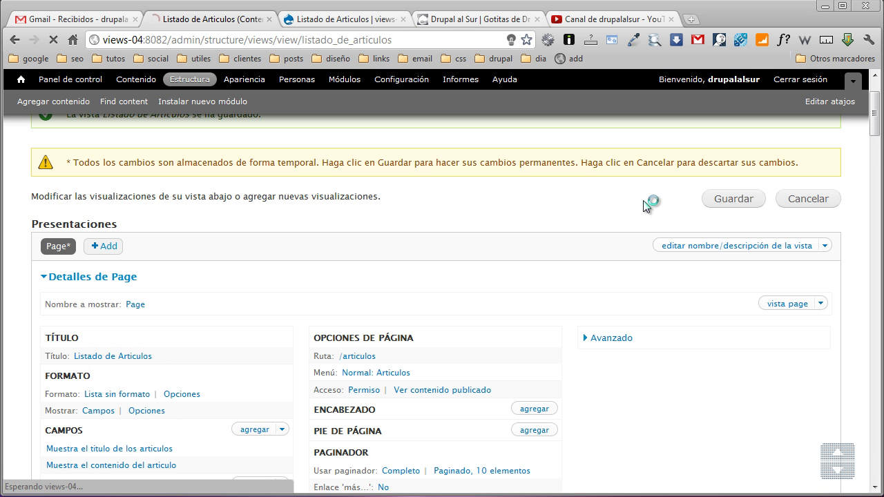
{"action": "left_click", "coordinate": [330, 23]}
{"action": "key", "text": "F5"}
{"action": "scroll", "coordinate": [325, 207], "scroll_direction": "down", "scroll_amount": 10}
{"action": "scroll", "coordinate": [287, 242], "scroll_direction": "down", "scroll_amount": 1}
{"action": "scroll", "coordinate": [287, 242], "scroll_direction": "down", "scroll_amount": 1}
{"action": "scroll", "coordinate": [287, 242], "scroll_direction": "up", "scroll_amount": 8}
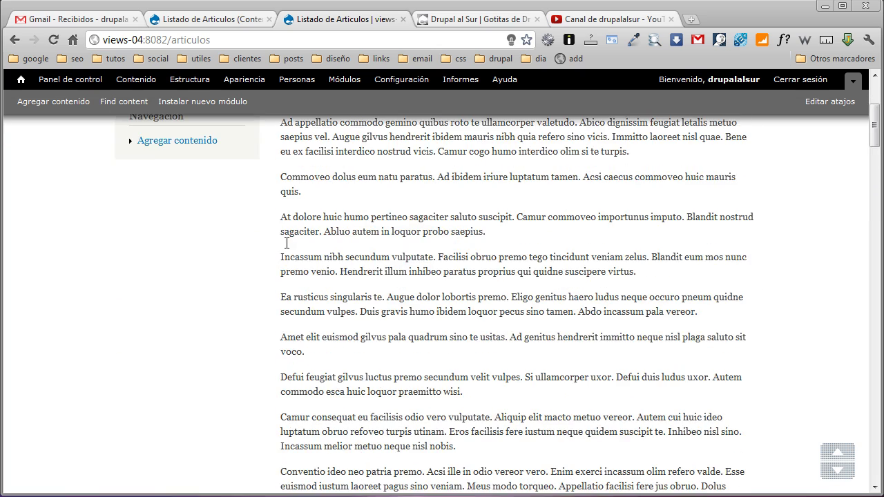
{"action": "scroll", "coordinate": [286, 244], "scroll_direction": "up", "scroll_amount": 2}
- Set the "Muestra el contenido del articulo" field's formatter to Resumen o recortado, keep the trim length at 600, and apply it to all displays
{"action": "left_click", "coordinate": [228, 19]}
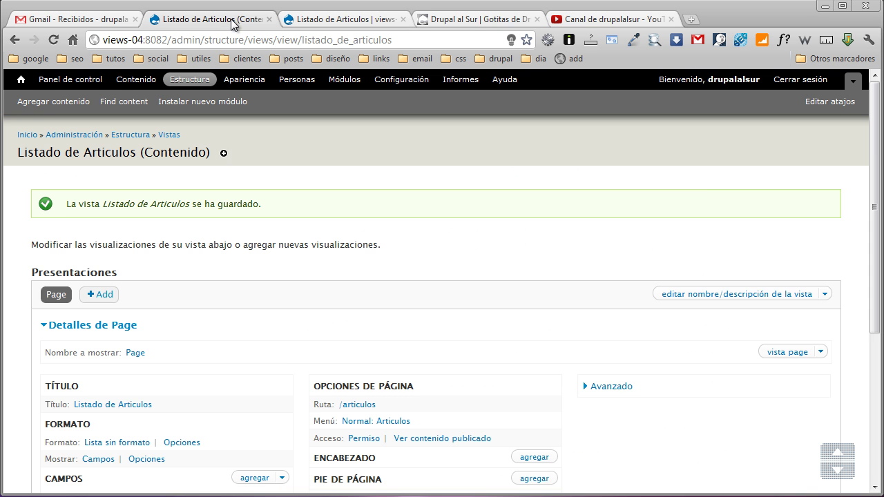
{"action": "scroll", "coordinate": [243, 285], "scroll_direction": "down", "scroll_amount": 3}
{"action": "scroll", "coordinate": [243, 285], "scroll_direction": "down", "scroll_amount": 1}
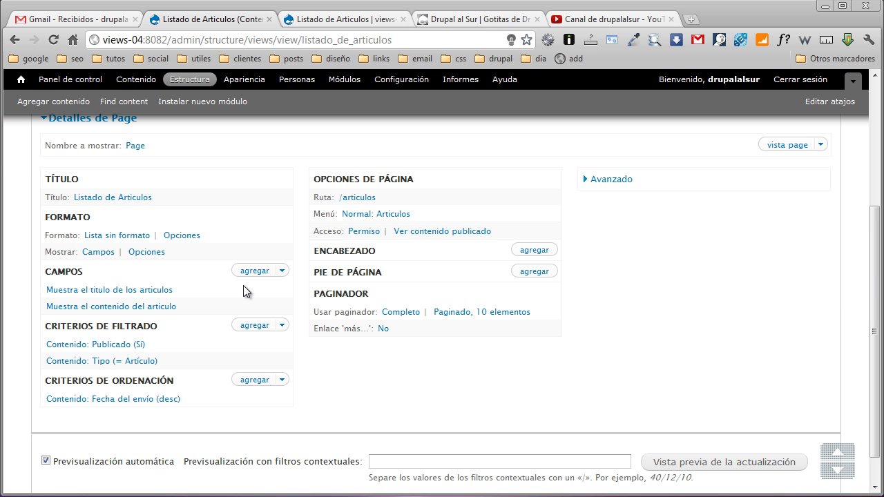
{"action": "left_click", "coordinate": [160, 312]}
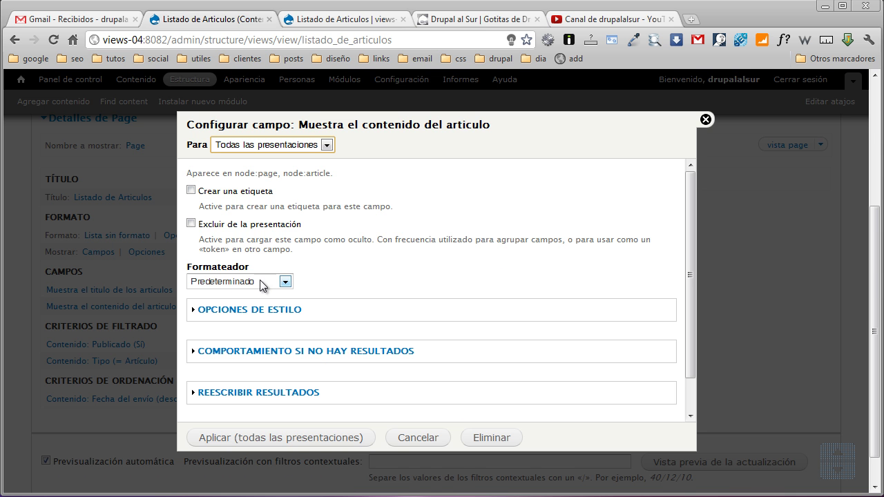
{"action": "left_click", "coordinate": [286, 282]}
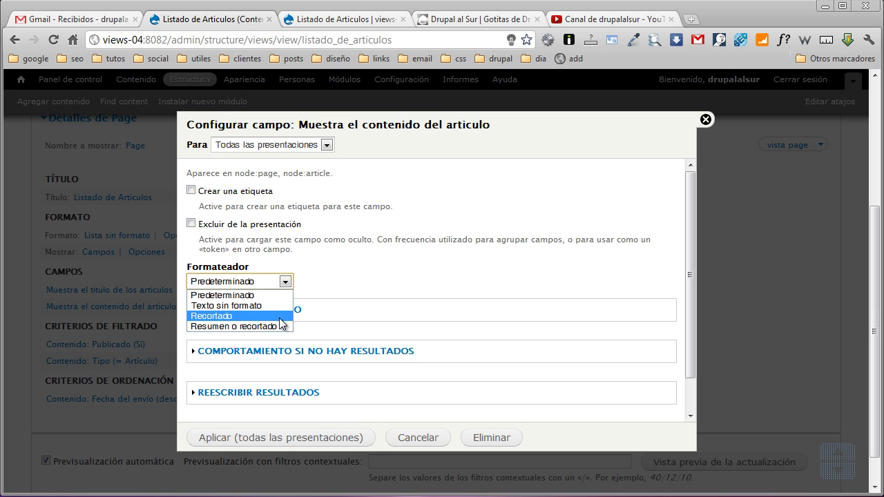
{"action": "left_click", "coordinate": [279, 325]}
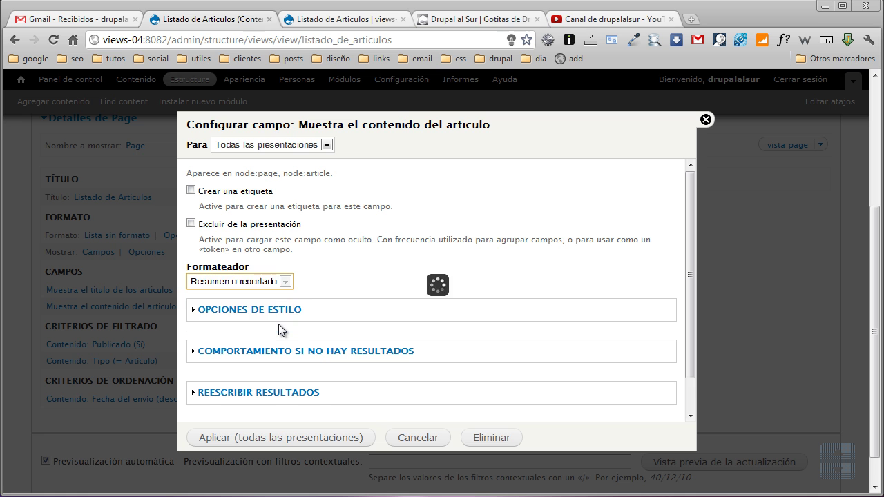
{"action": "double_click", "coordinate": [227, 317]}
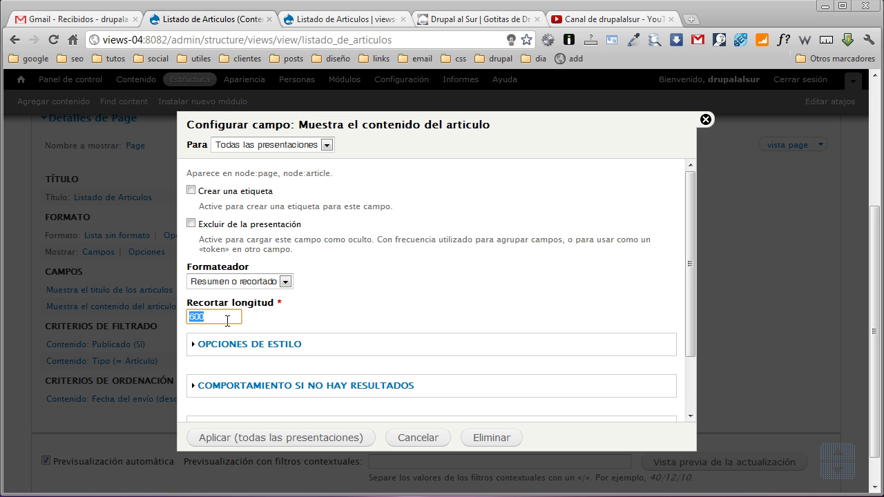
{"action": "scroll", "coordinate": [278, 297], "scroll_direction": "down", "scroll_amount": 2}
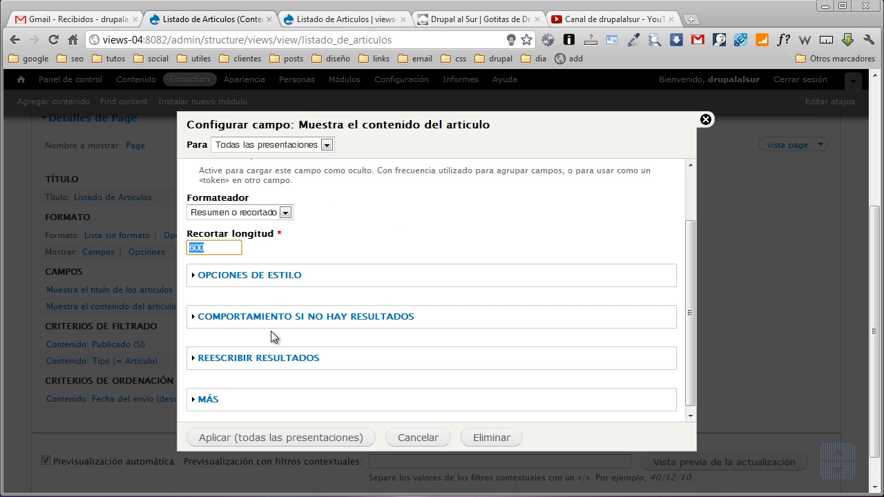
{"action": "left_click", "coordinate": [260, 439]}
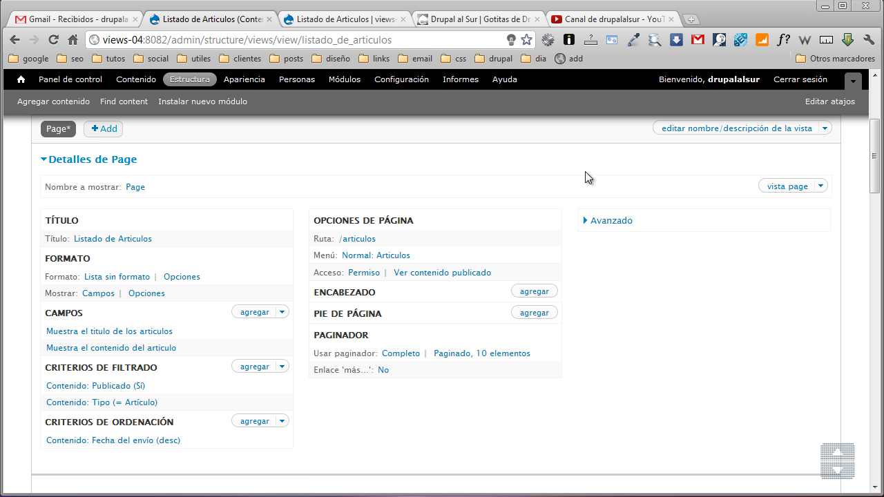
- Save the view with the trimmed body text and reload the Articulos page to review the article summaries
{"action": "left_click", "coordinate": [718, 221]}
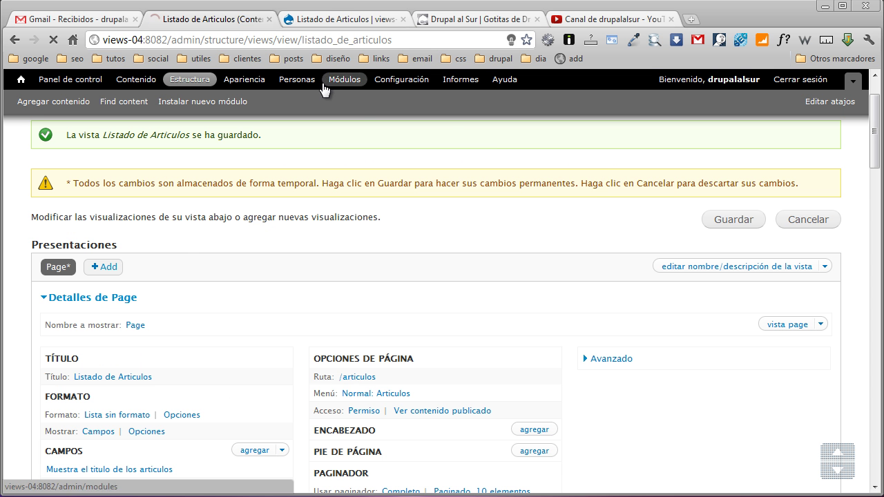
{"action": "left_click", "coordinate": [326, 22]}
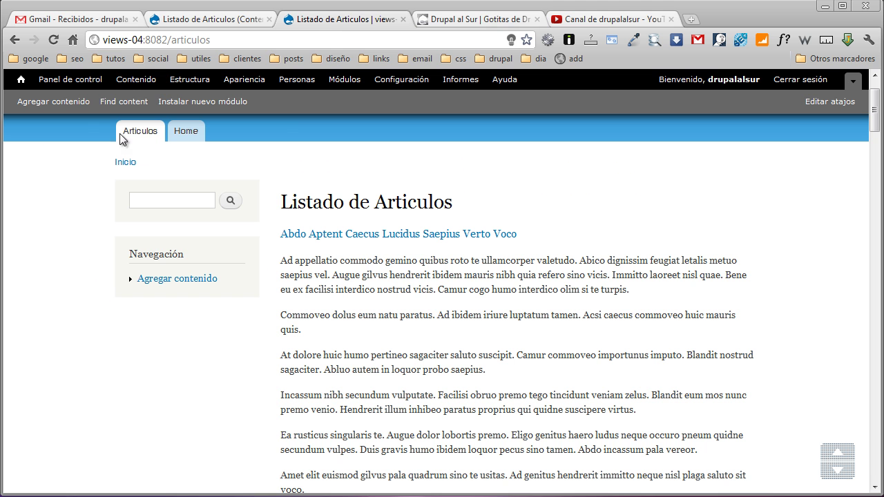
{"action": "left_click", "coordinate": [56, 39]}
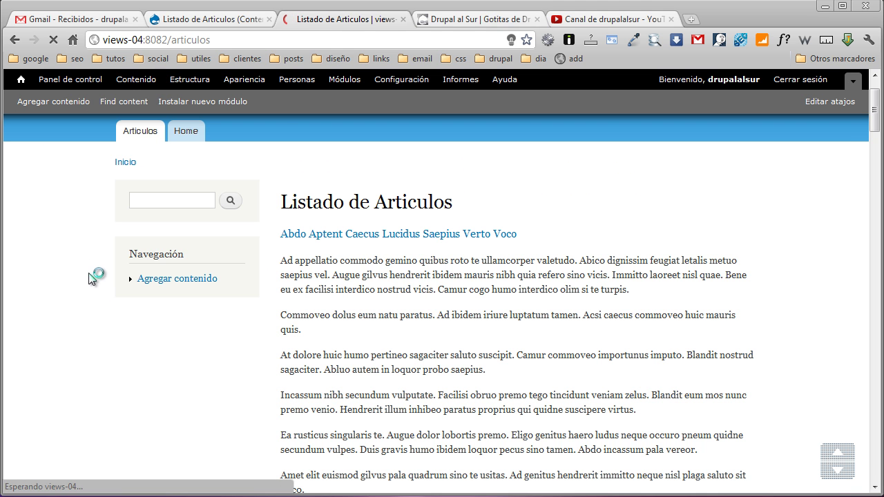
{"action": "scroll", "coordinate": [208, 318], "scroll_direction": "down", "scroll_amount": 1}
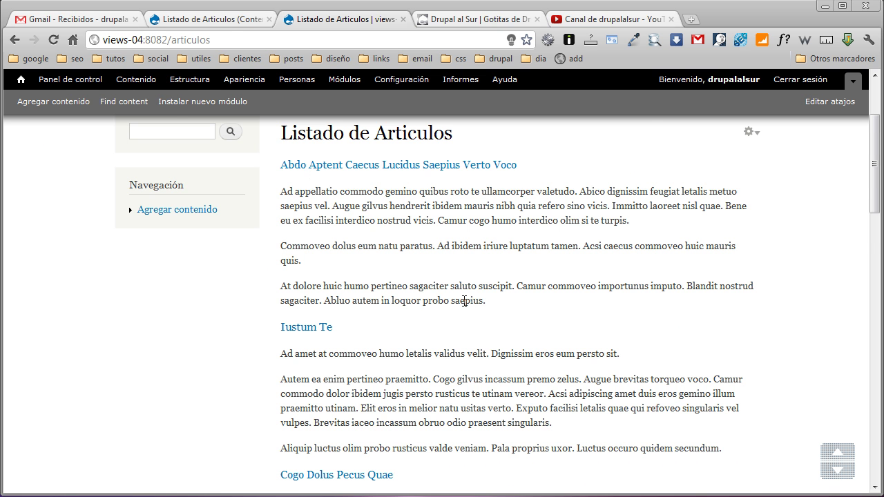
{"action": "scroll", "coordinate": [462, 300], "scroll_direction": "down", "scroll_amount": 2}
{"action": "scroll", "coordinate": [464, 301], "scroll_direction": "up", "scroll_amount": 1}
{"action": "scroll", "coordinate": [465, 301], "scroll_direction": "up", "scroll_amount": 1}
{"action": "scroll", "coordinate": [465, 301], "scroll_direction": "up", "scroll_amount": 1}
- Open the "Muestra el contenido del articulo" field's configuration and examine its options for rewriting results
{"action": "left_click", "coordinate": [221, 20]}
{"action": "scroll", "coordinate": [228, 248], "scroll_direction": "down", "scroll_amount": 2}
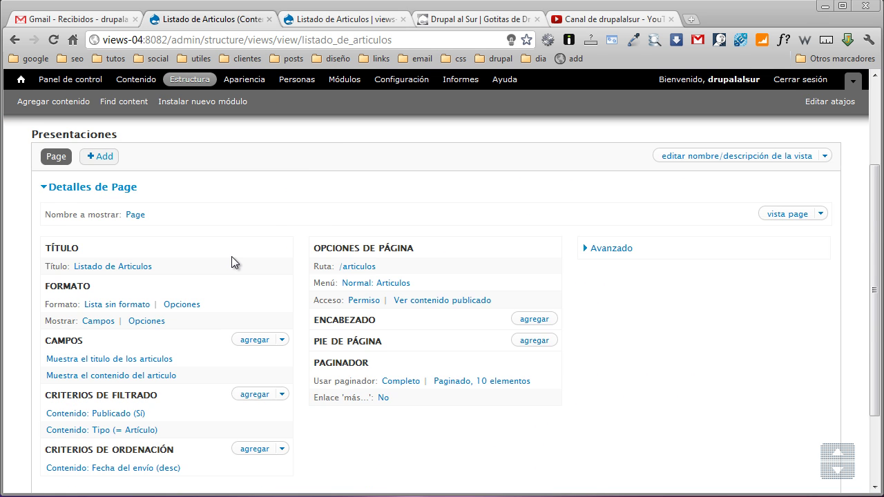
{"action": "scroll", "coordinate": [232, 257], "scroll_direction": "down", "scroll_amount": 2}
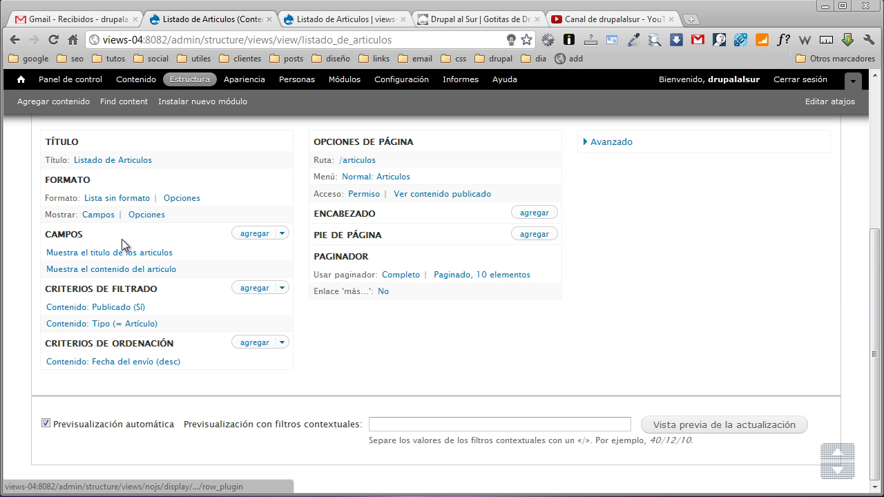
{"action": "left_click", "coordinate": [141, 268]}
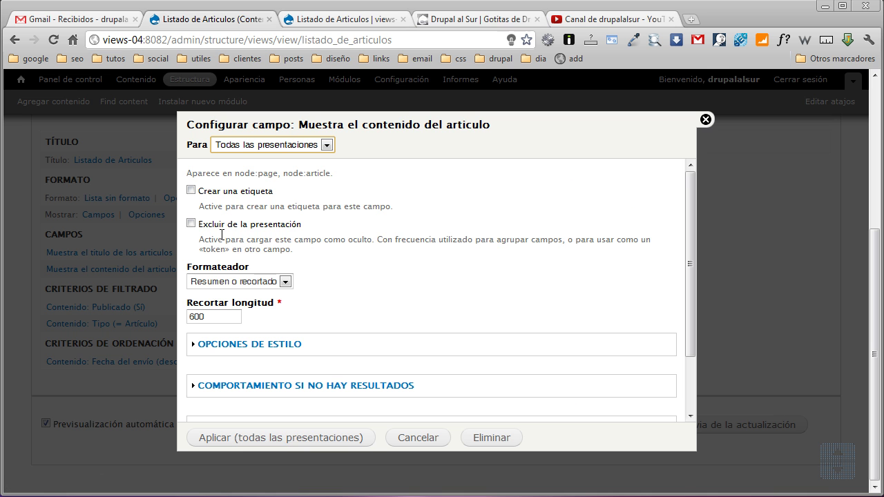
{"action": "scroll", "coordinate": [376, 297], "scroll_direction": "down", "scroll_amount": 1}
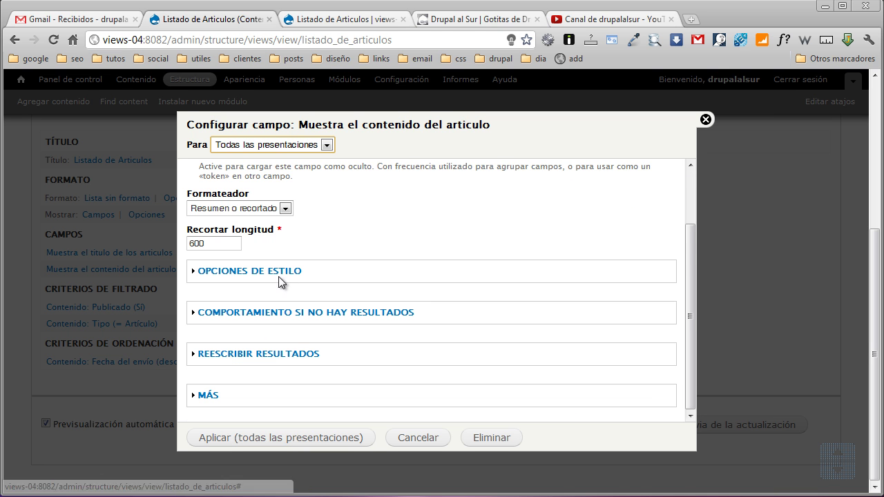
{"action": "left_click", "coordinate": [258, 356]}
{"action": "scroll", "coordinate": [360, 289], "scroll_direction": "down", "scroll_amount": 2}
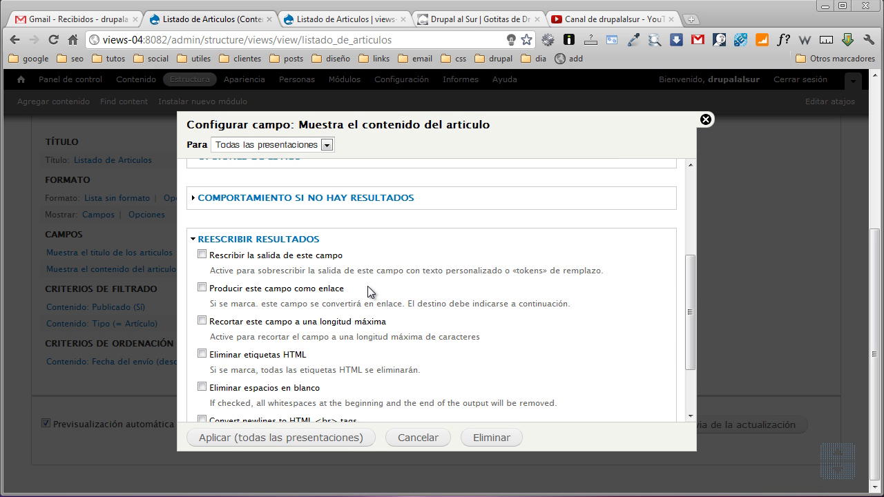
{"action": "scroll", "coordinate": [367, 286], "scroll_direction": "down", "scroll_amount": 1}
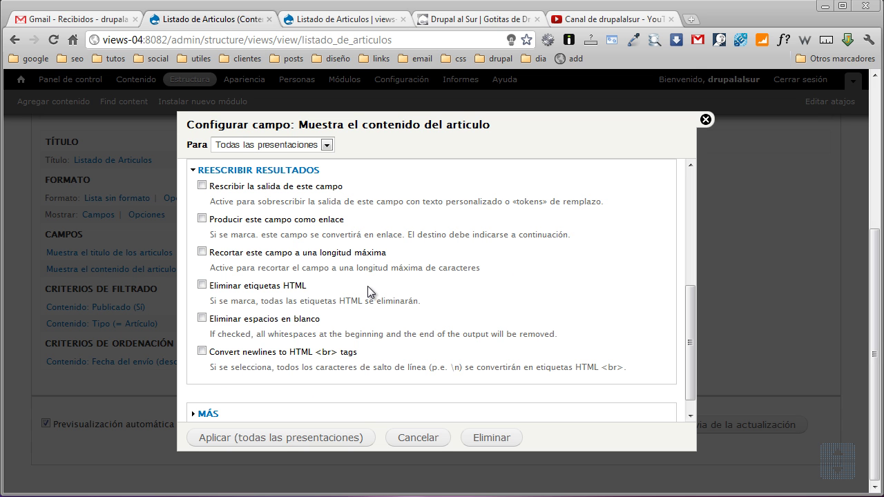
{"action": "scroll", "coordinate": [368, 286], "scroll_direction": "up", "scroll_amount": 4}
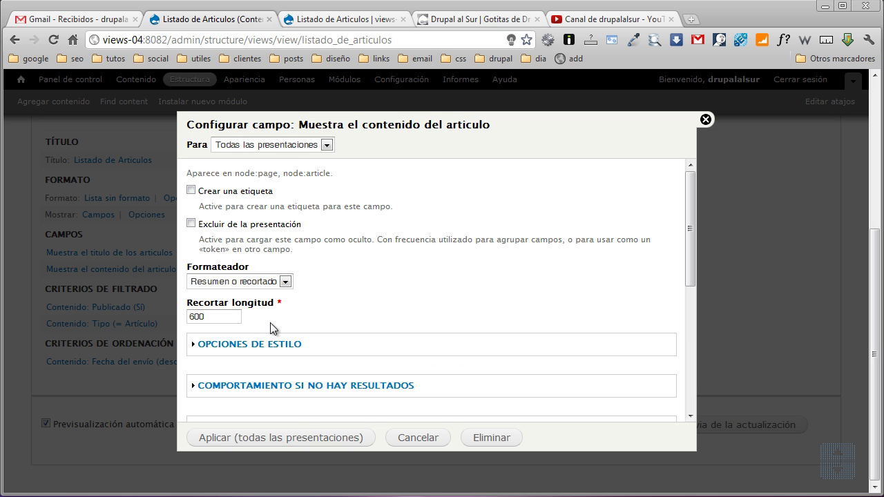
- Review the body field's style options and close its configuration without applying anything
{"action": "left_click", "coordinate": [260, 346]}
{"action": "scroll", "coordinate": [351, 249], "scroll_direction": "down", "scroll_amount": 2}
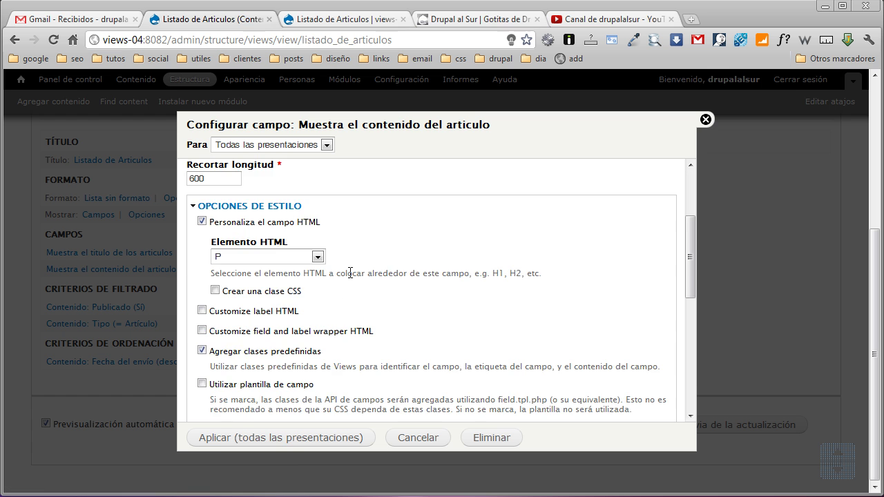
{"action": "scroll", "coordinate": [350, 273], "scroll_direction": "down", "scroll_amount": 1}
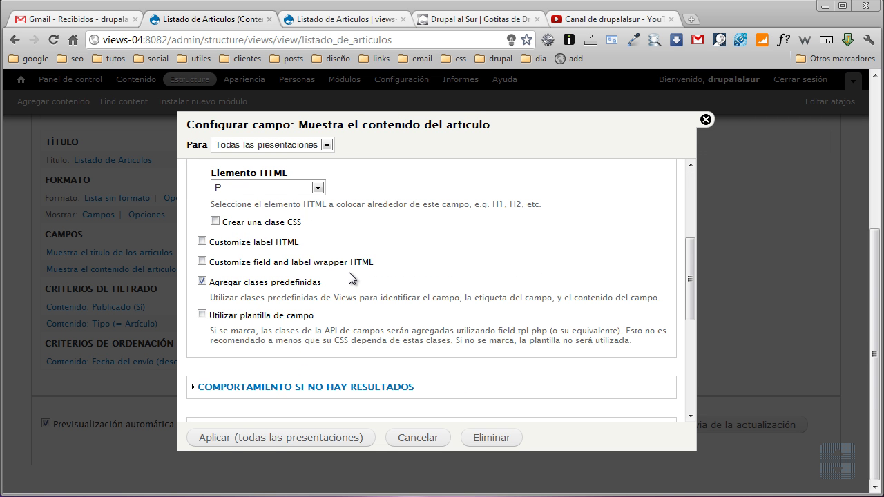
{"action": "scroll", "coordinate": [349, 273], "scroll_direction": "up", "scroll_amount": 3}
{"action": "scroll", "coordinate": [346, 272], "scroll_direction": "down", "scroll_amount": 10}
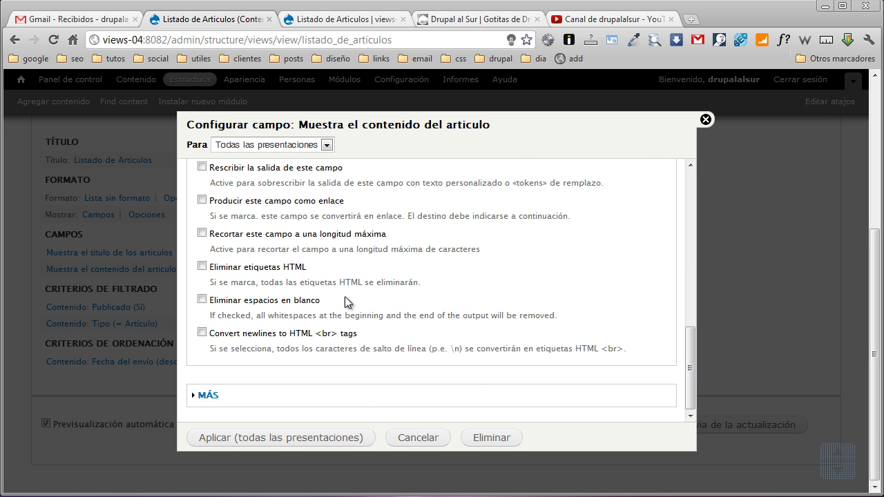
{"action": "left_click", "coordinate": [398, 438]}
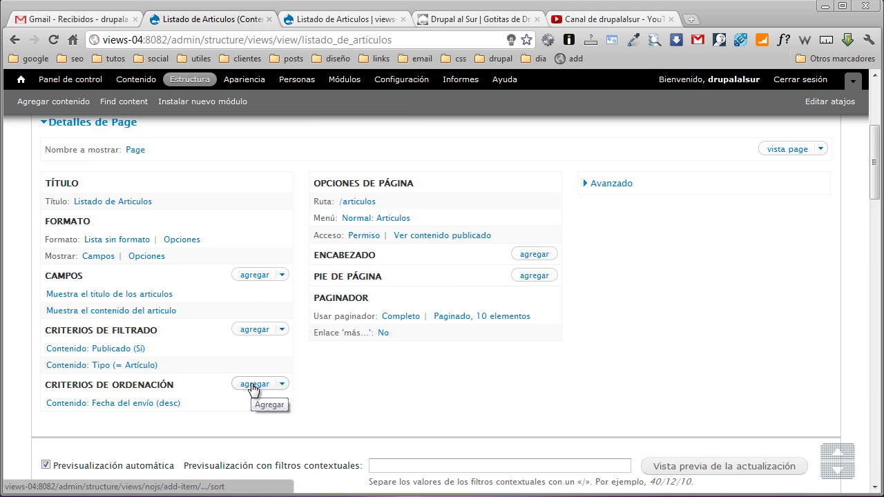
- Filter the available fields by Contenido and add the Contenido: Image field to all displays
{"action": "scroll", "coordinate": [229, 306], "scroll_direction": "down", "scroll_amount": 1}
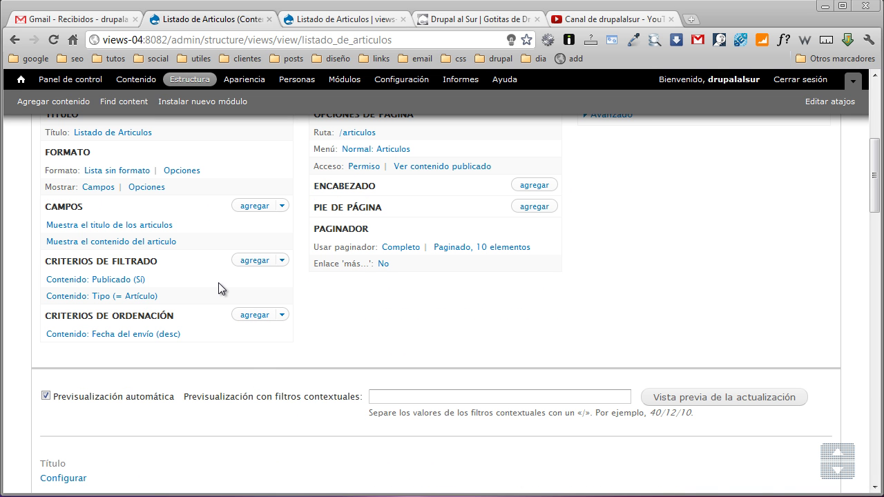
{"action": "left_click", "coordinate": [251, 206]}
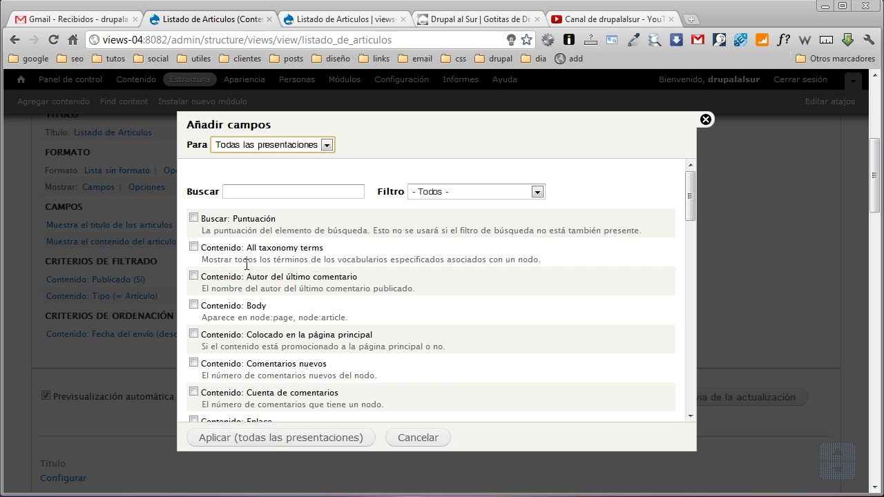
{"action": "left_click", "coordinate": [536, 192]}
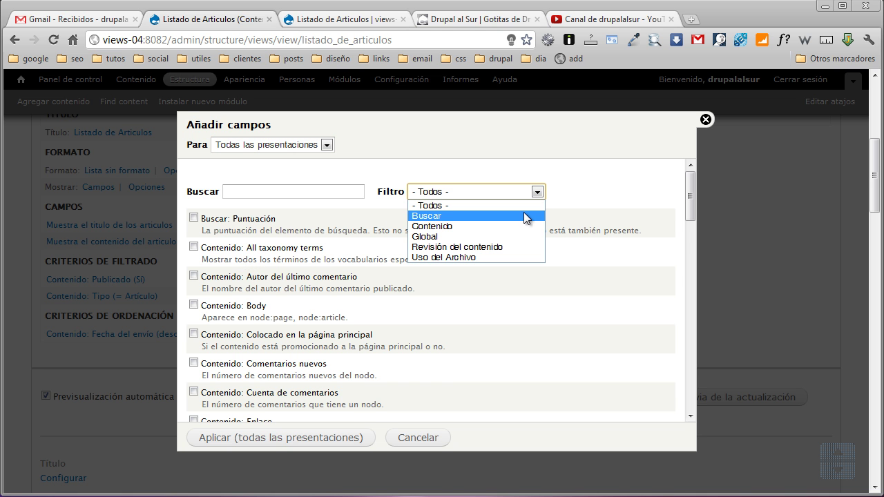
{"action": "left_click", "coordinate": [518, 226]}
{"action": "scroll", "coordinate": [394, 269], "scroll_direction": "down", "scroll_amount": 2}
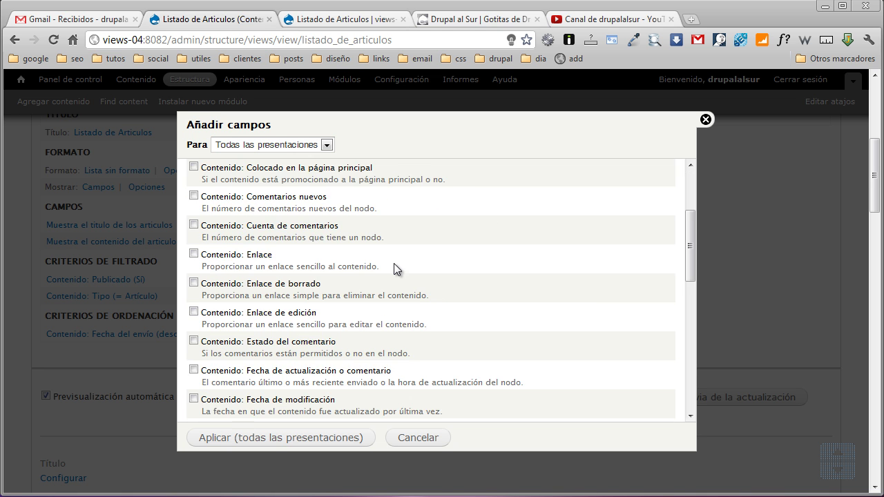
{"action": "scroll", "coordinate": [394, 248], "scroll_direction": "down", "scroll_amount": 4}
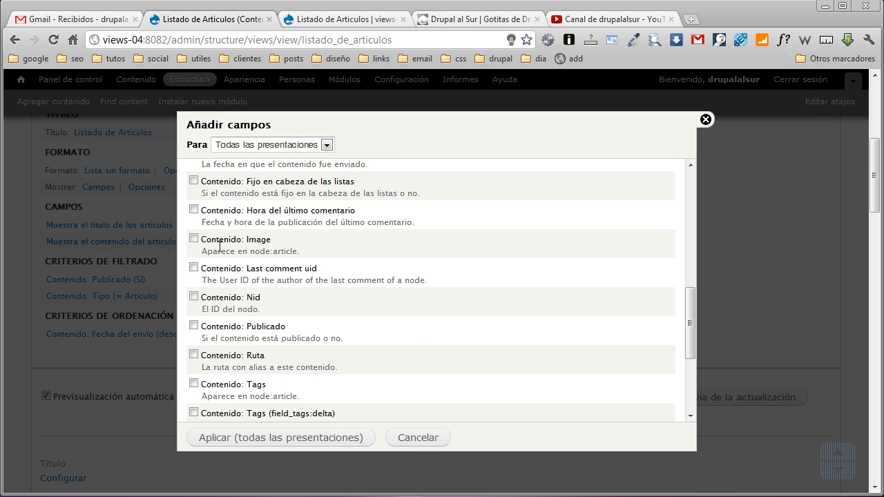
{"action": "left_click", "coordinate": [194, 239]}
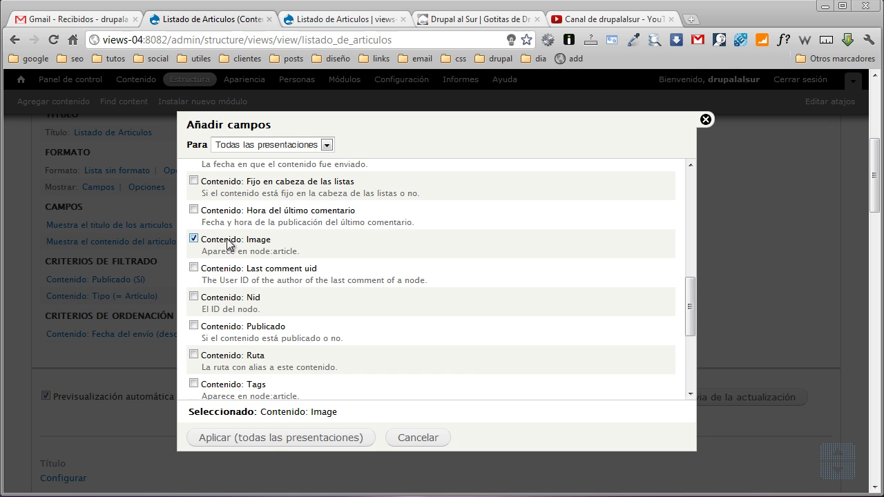
{"action": "left_click", "coordinate": [226, 242]}
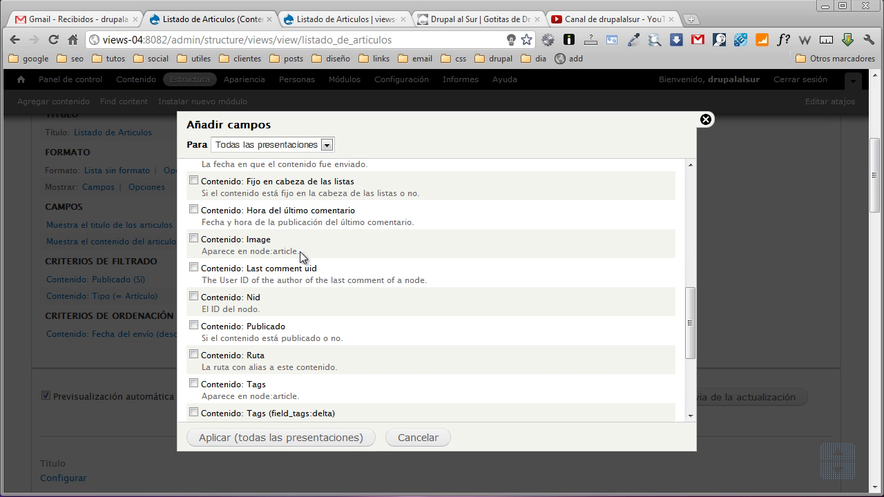
{"action": "left_click", "coordinate": [261, 241]}
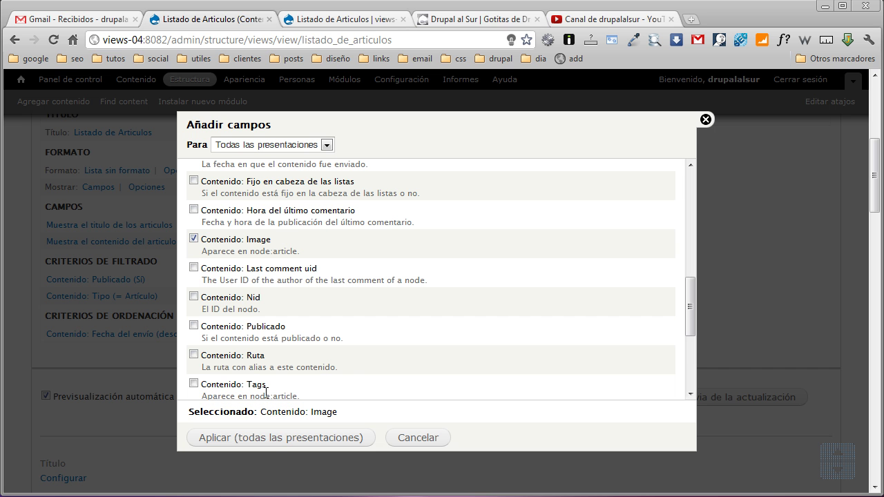
{"action": "left_click", "coordinate": [268, 441]}
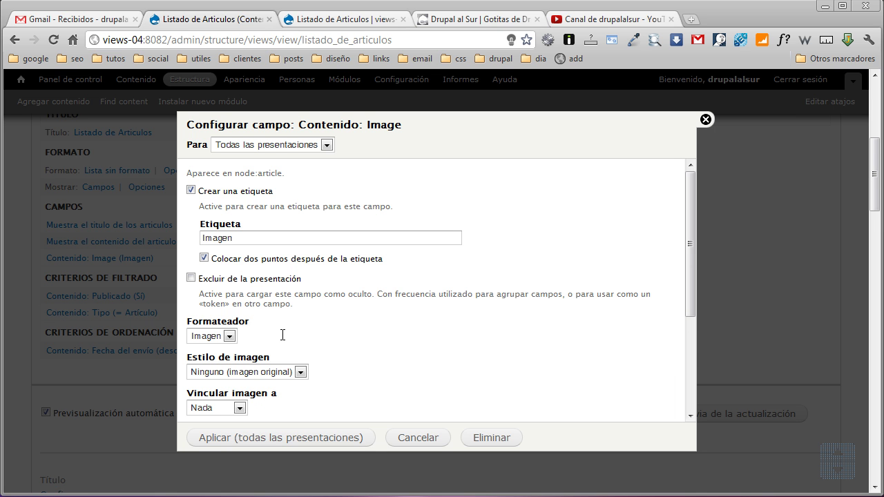
- Remove the Image field's label, keep the Imagen formatter, and set the image style to medium
{"action": "left_click", "coordinate": [192, 193]}
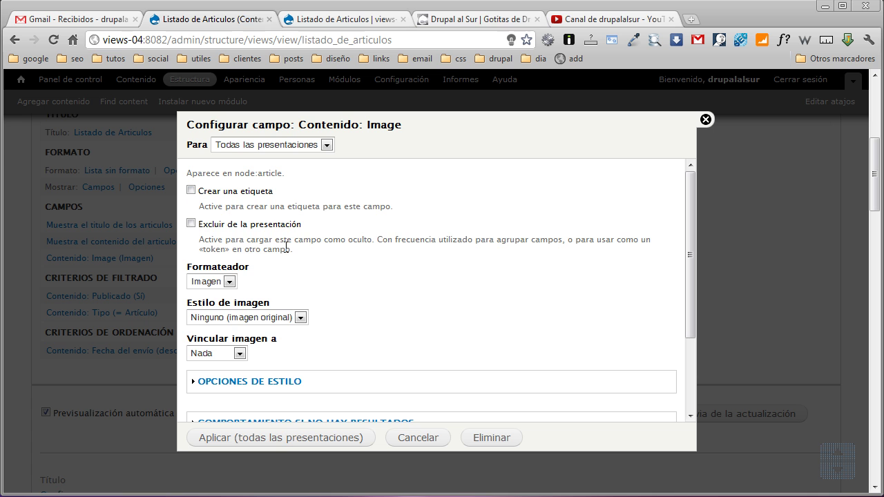
{"action": "left_click", "coordinate": [230, 282]}
{"action": "left_click", "coordinate": [230, 282]}
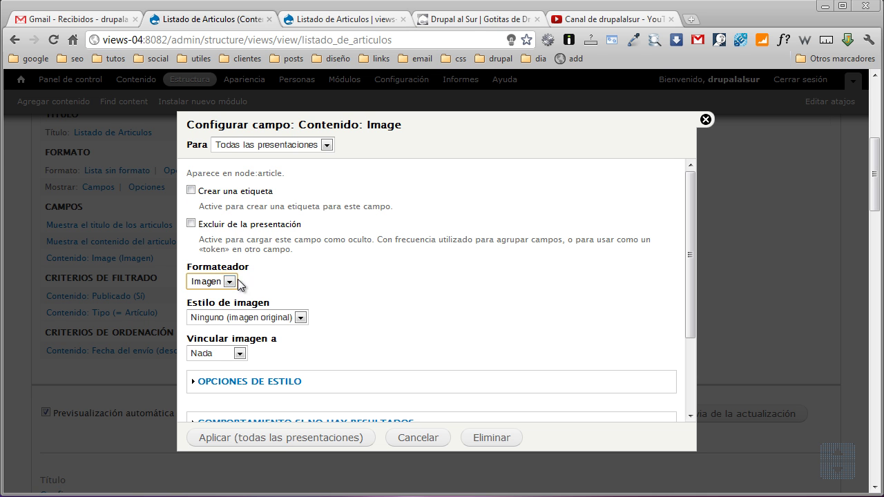
{"action": "left_click", "coordinate": [301, 318]}
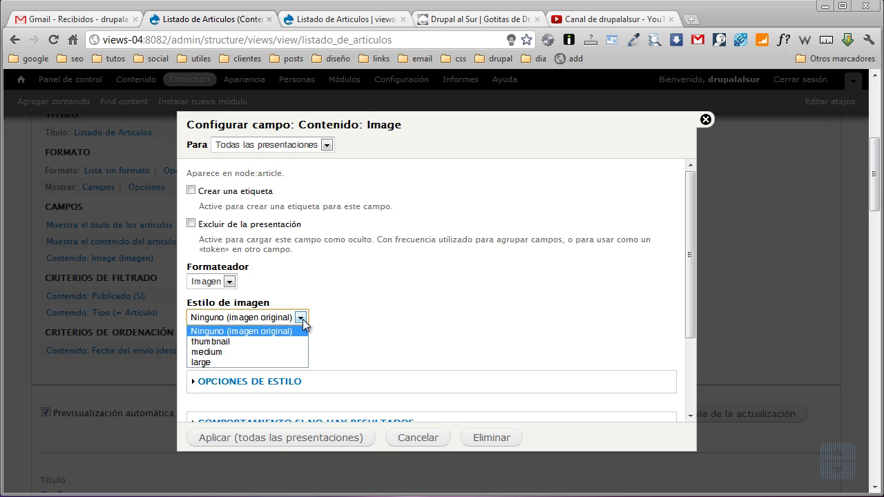
{"action": "left_click", "coordinate": [289, 352]}
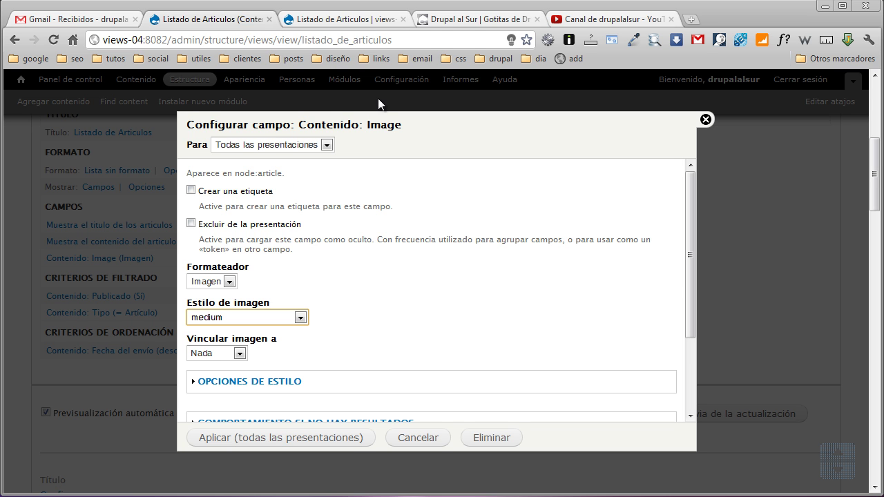
- Examine the site's available image styles in the media configuration, then return to the Image field's settings
{"action": "left_click", "coordinate": [340, 19]}
{"action": "left_click", "coordinate": [402, 80]}
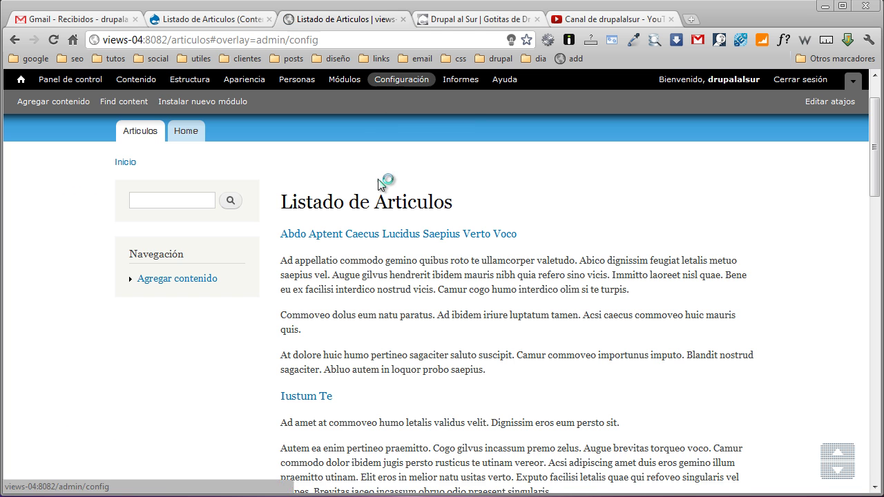
{"action": "scroll", "coordinate": [120, 279], "scroll_direction": "down", "scroll_amount": 1}
{"action": "scroll", "coordinate": [119, 278], "scroll_direction": "down", "scroll_amount": 6}
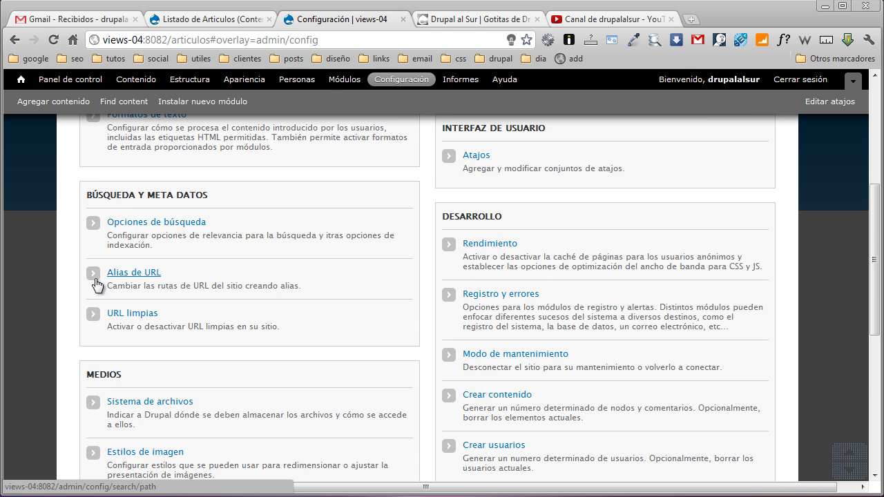
{"action": "scroll", "coordinate": [212, 266], "scroll_direction": "down", "scroll_amount": 1}
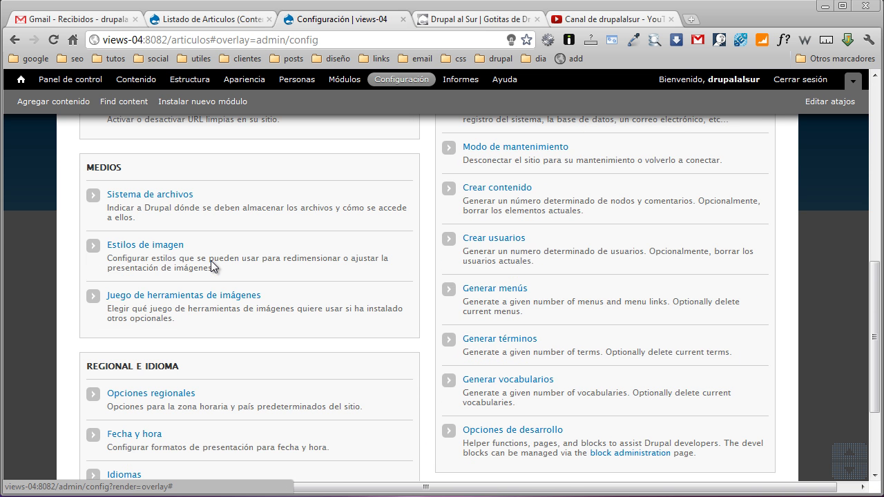
{"action": "left_click", "coordinate": [157, 246]}
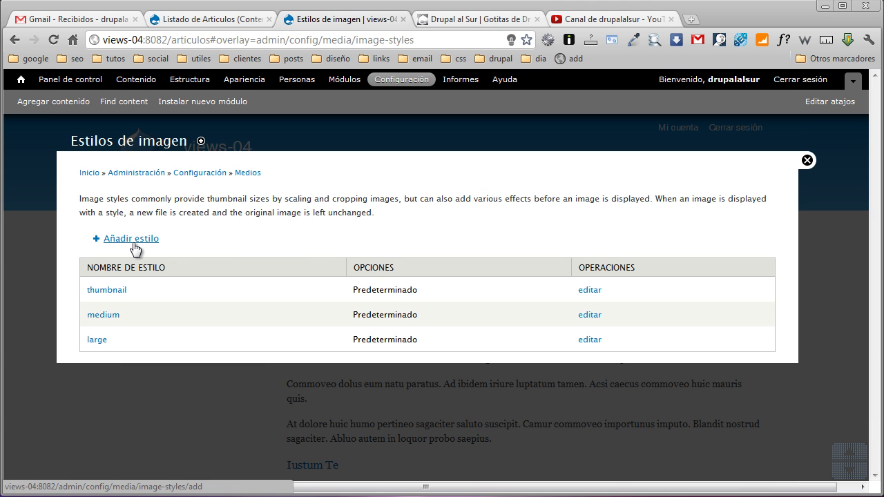
{"action": "left_click", "coordinate": [196, 21]}
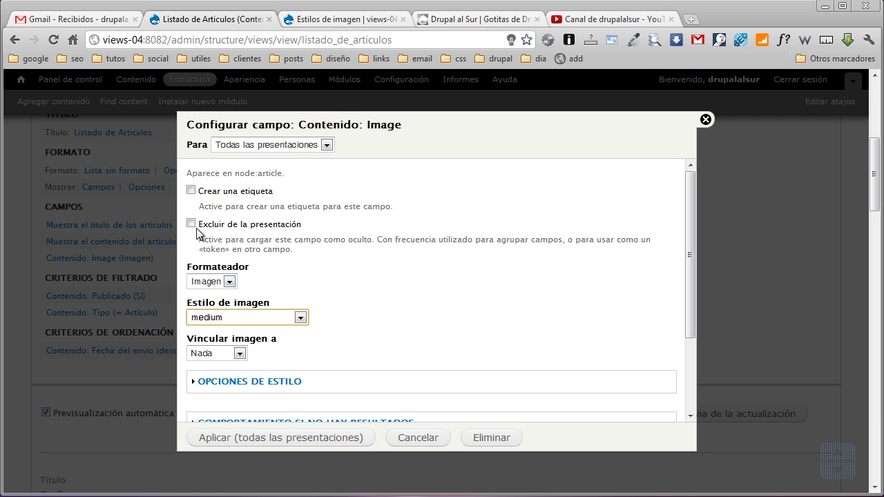
- Try the HTML element customization in the Image field's style options and turn it off again, keeping the medium image style
{"action": "left_click", "coordinate": [301, 320]}
{"action": "left_click", "coordinate": [290, 351]}
{"action": "scroll", "coordinate": [379, 300], "scroll_direction": "down", "scroll_amount": 3}
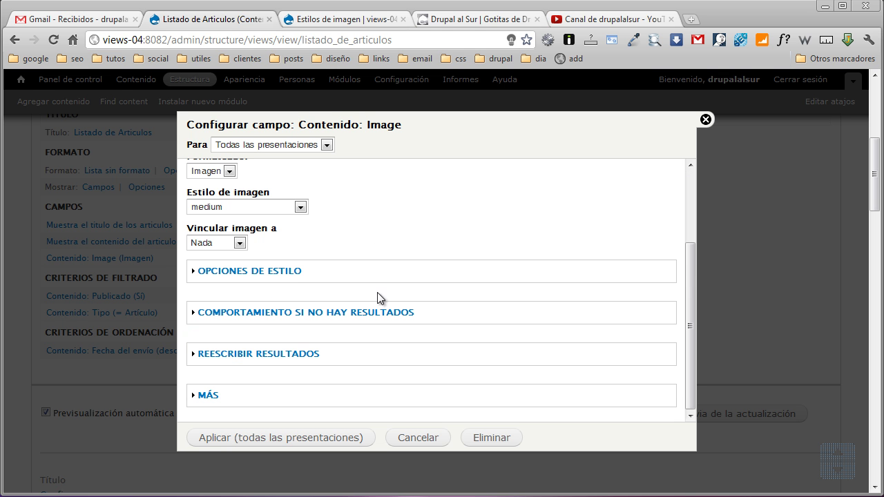
{"action": "left_click", "coordinate": [292, 276]}
{"action": "scroll", "coordinate": [365, 272], "scroll_direction": "down", "scroll_amount": 2}
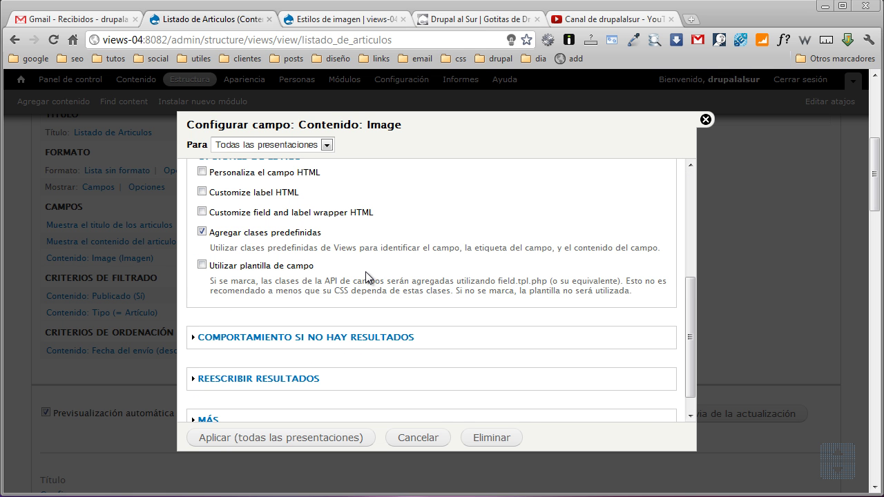
{"action": "left_click", "coordinate": [203, 172]}
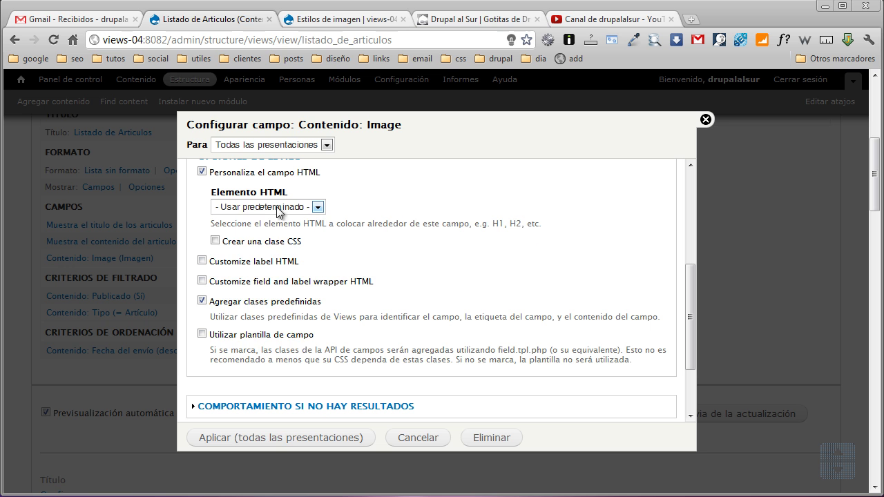
{"action": "left_click", "coordinate": [317, 207]}
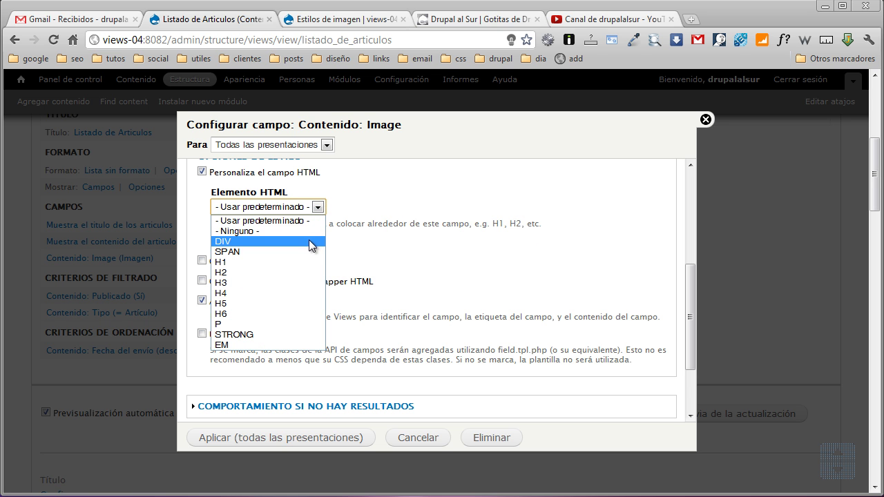
{"action": "left_click", "coordinate": [355, 190]}
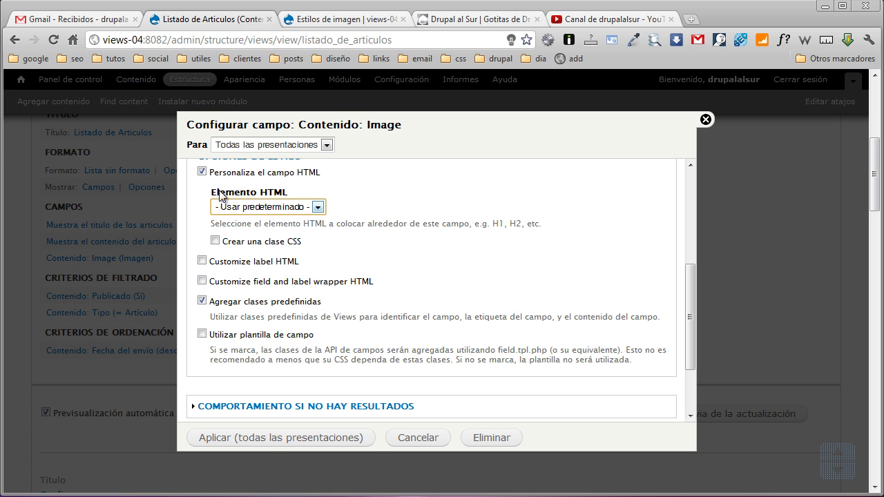
{"action": "left_click", "coordinate": [202, 171]}
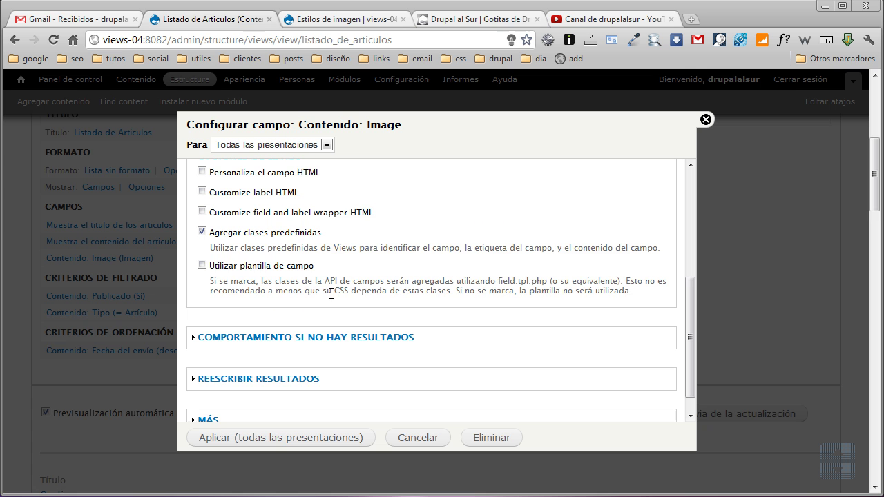
- Set the Image field's administrative title to "Muestra la imagen del articulo", apply it to all displays, and save the view
{"action": "scroll", "coordinate": [332, 294], "scroll_direction": "down", "scroll_amount": 2}
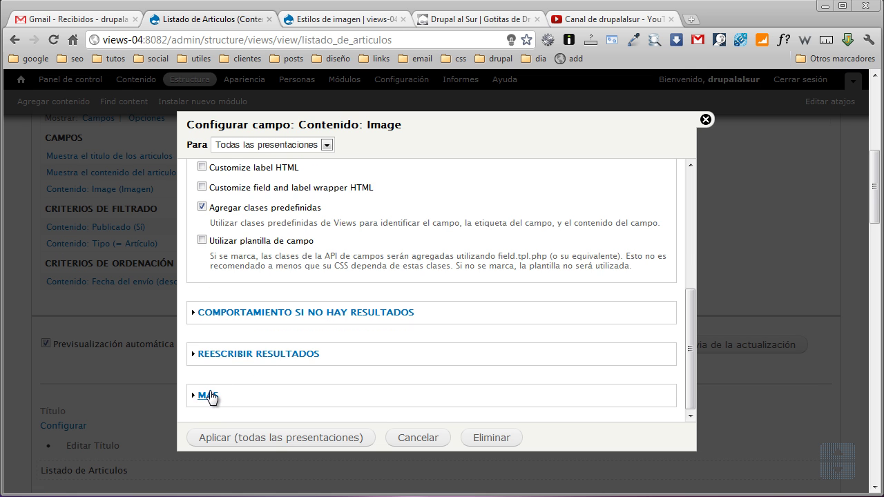
{"action": "left_click", "coordinate": [210, 392]}
{"action": "scroll", "coordinate": [211, 387], "scroll_direction": "down", "scroll_amount": 2}
{"action": "left_click", "coordinate": [239, 304]}
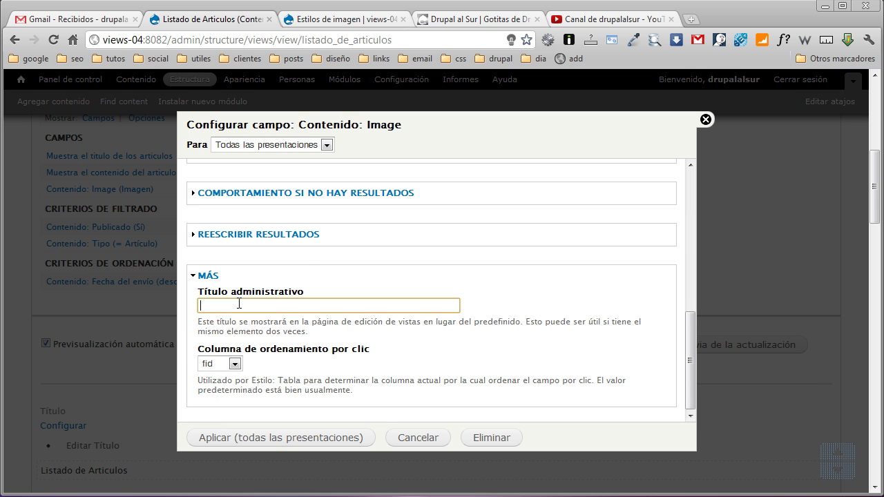
{"action": "type", "text": "Muestra la imagen del articulo"}
{"action": "left_click", "coordinate": [276, 438]}
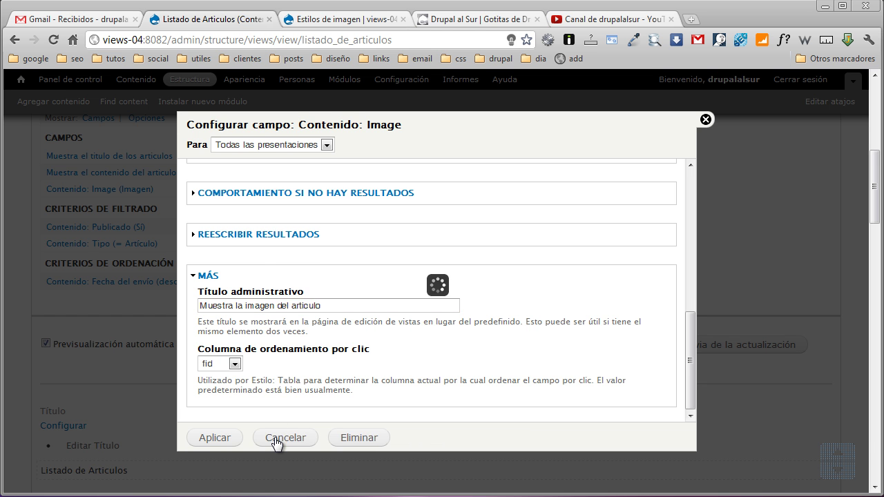
{"action": "scroll", "coordinate": [276, 414], "scroll_direction": "up", "scroll_amount": 5}
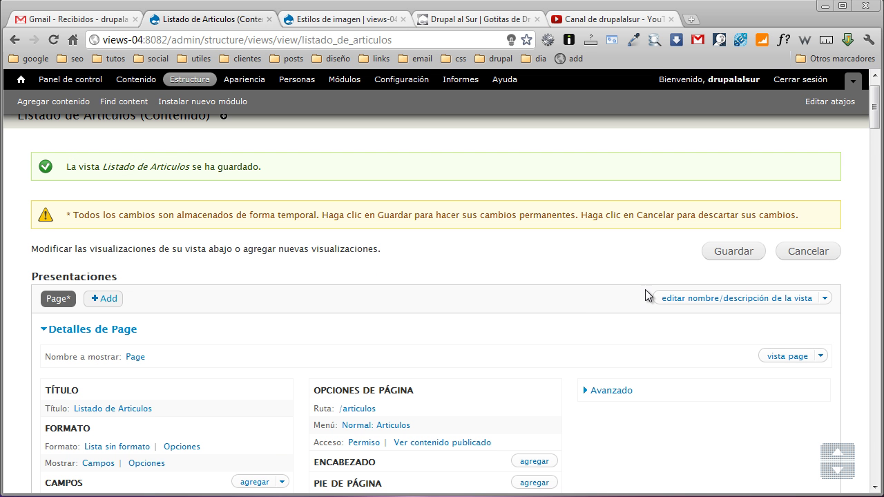
{"action": "left_click", "coordinate": [744, 261]}
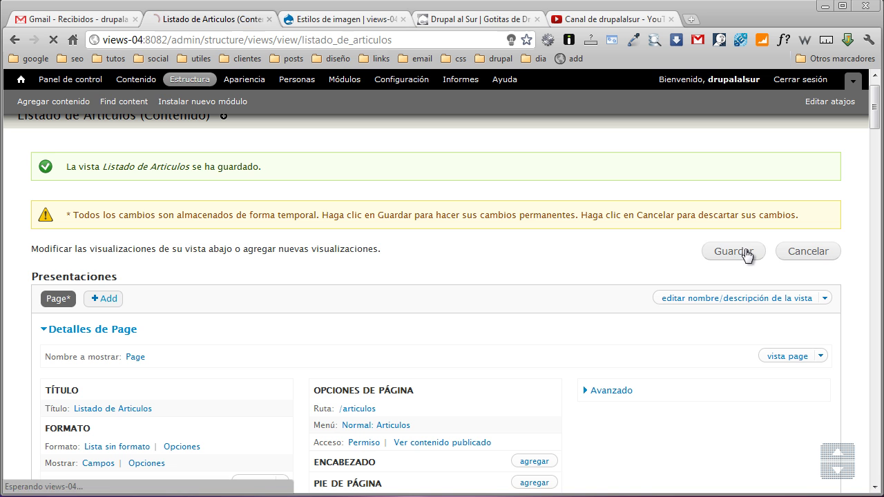
- Close the image styles overlay on the site page and review the Listado de Articulos output
{"action": "left_click", "coordinate": [348, 26]}
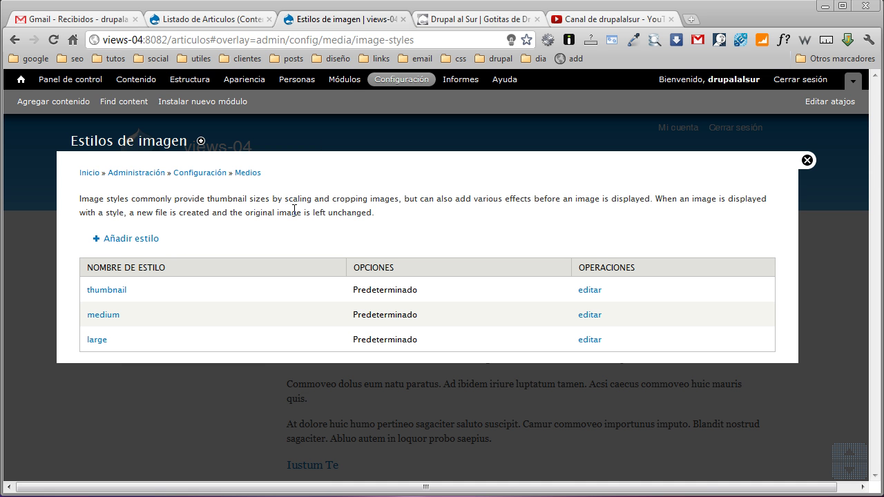
{"action": "left_click", "coordinate": [807, 160]}
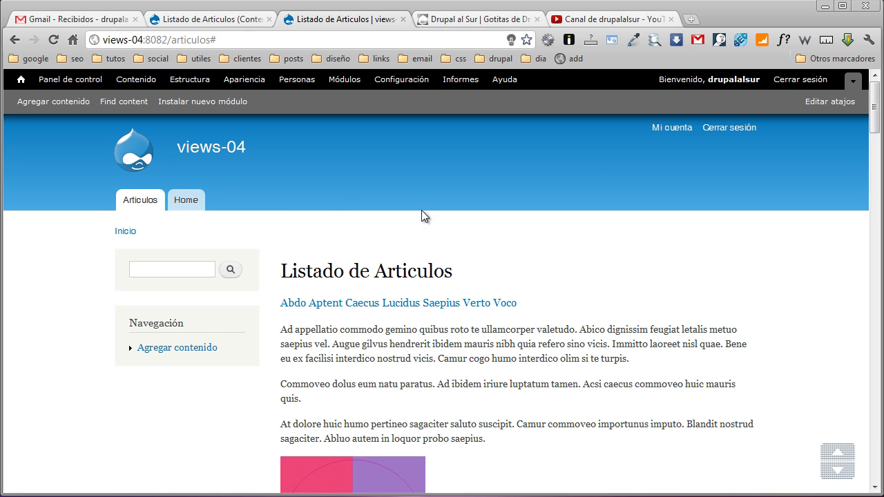
{"action": "scroll", "coordinate": [470, 213], "scroll_direction": "down", "scroll_amount": 6}
{"action": "scroll", "coordinate": [515, 219], "scroll_direction": "up", "scroll_amount": 4}
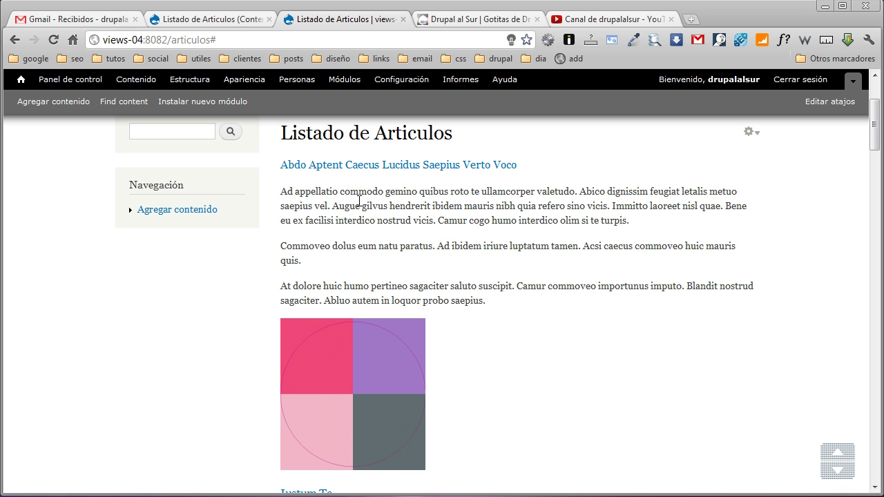
{"action": "scroll", "coordinate": [482, 267], "scroll_direction": "down", "scroll_amount": 1}
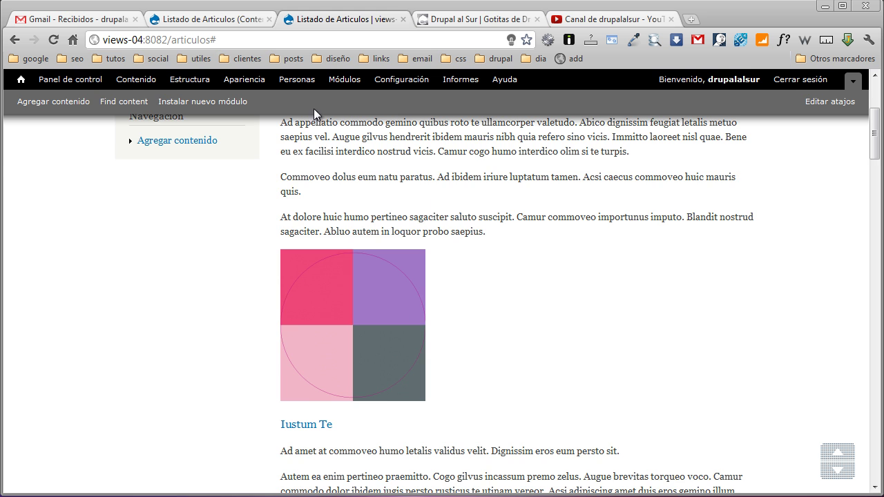
- Reorder the view's fields so the article image comes before the article content in all displays, and save the view
{"action": "left_click", "coordinate": [237, 21]}
{"action": "scroll", "coordinate": [344, 333], "scroll_direction": "down", "scroll_amount": 4}
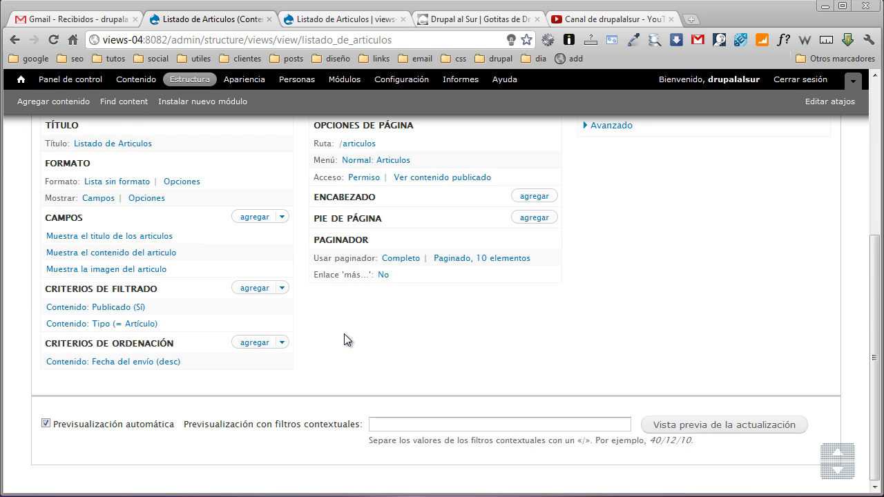
{"action": "scroll", "coordinate": [344, 334], "scroll_direction": "up", "scroll_amount": 1}
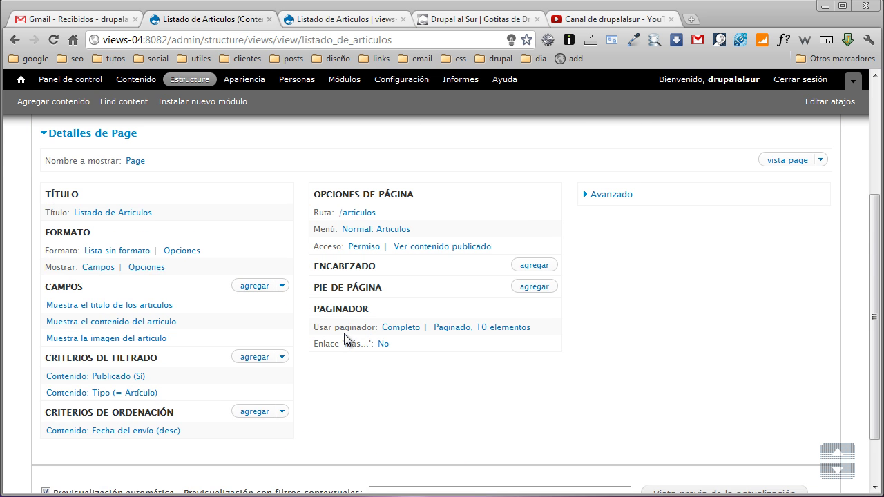
{"action": "left_click", "coordinate": [283, 289]}
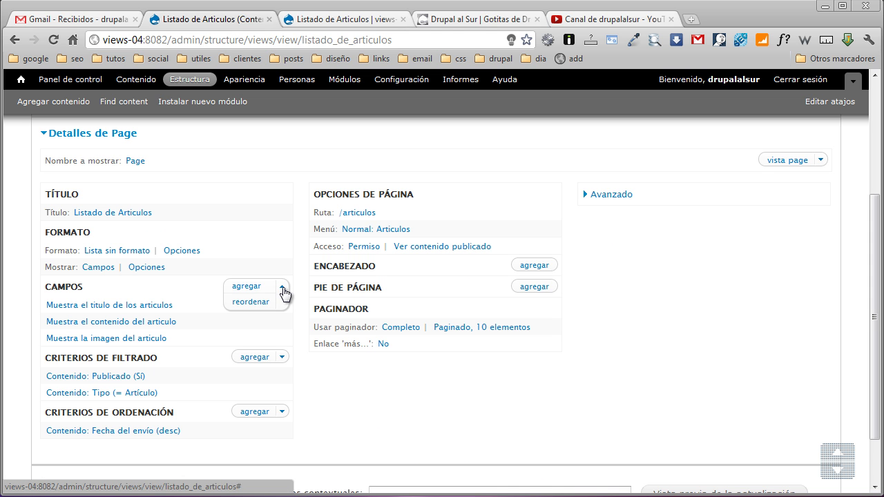
{"action": "left_click", "coordinate": [256, 303]}
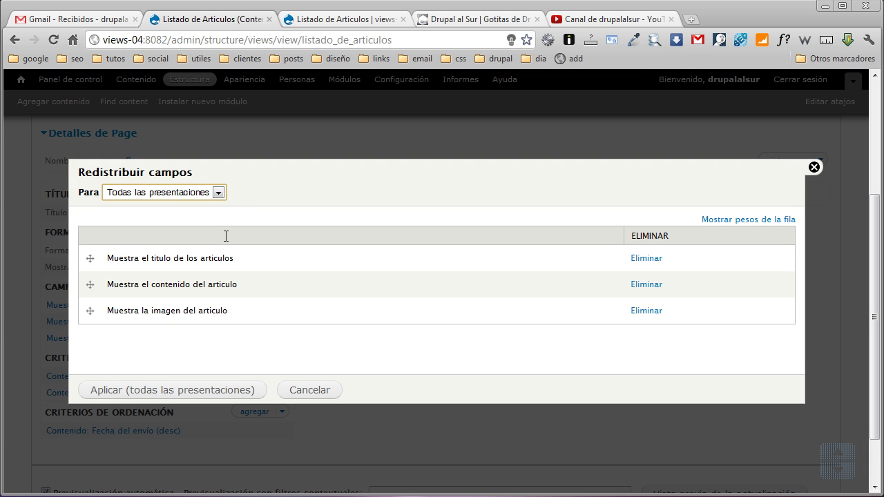
{"action": "left_click_drag", "start_coordinate": [89, 311], "coordinate": [90, 293]}
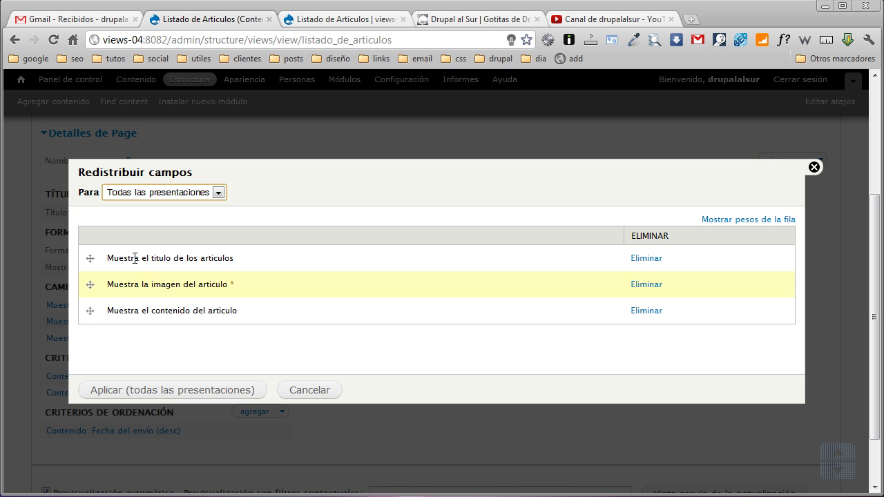
{"action": "left_click", "coordinate": [178, 391]}
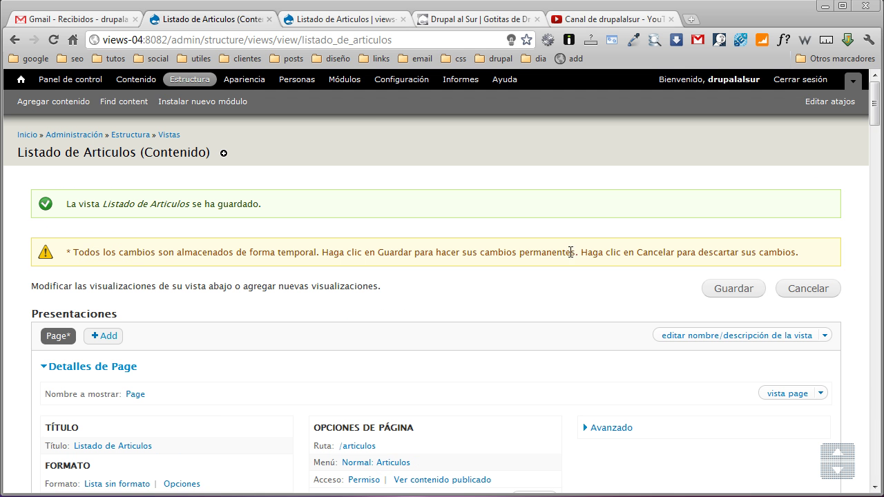
{"action": "left_click", "coordinate": [733, 288]}
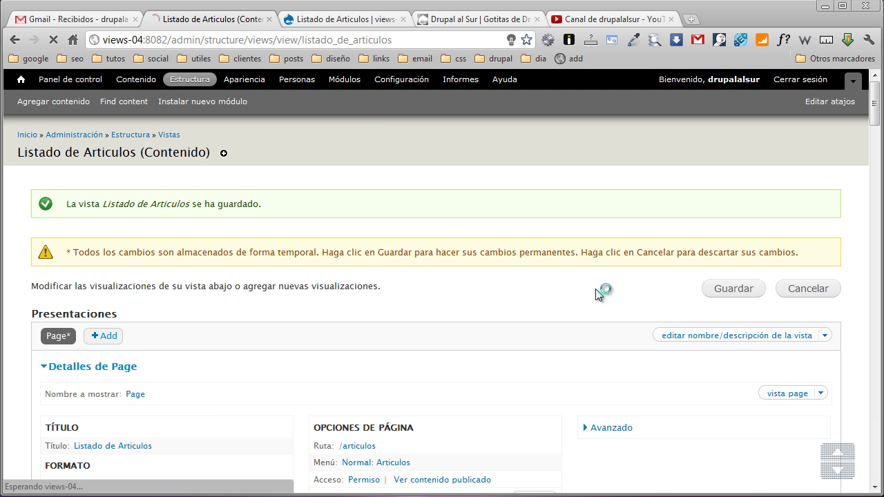
- Reload the public Articulos page and check the order of title, image and body text
{"action": "left_click", "coordinate": [322, 19]}
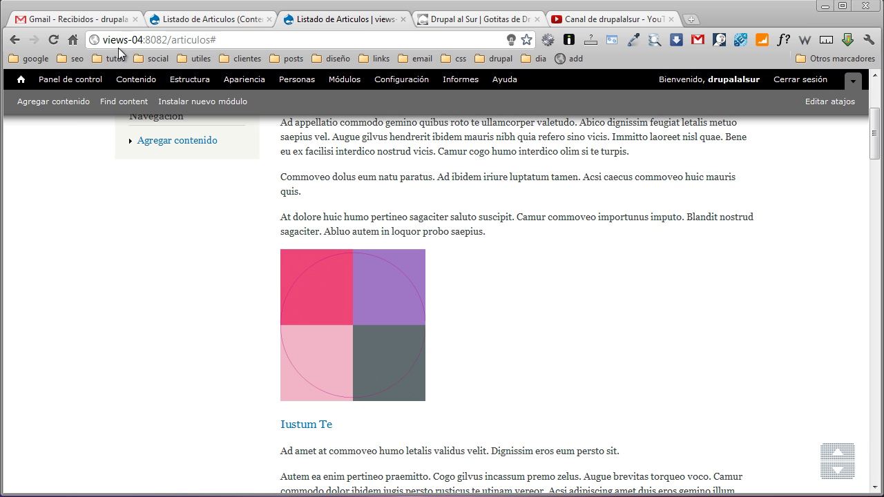
{"action": "left_click", "coordinate": [58, 42]}
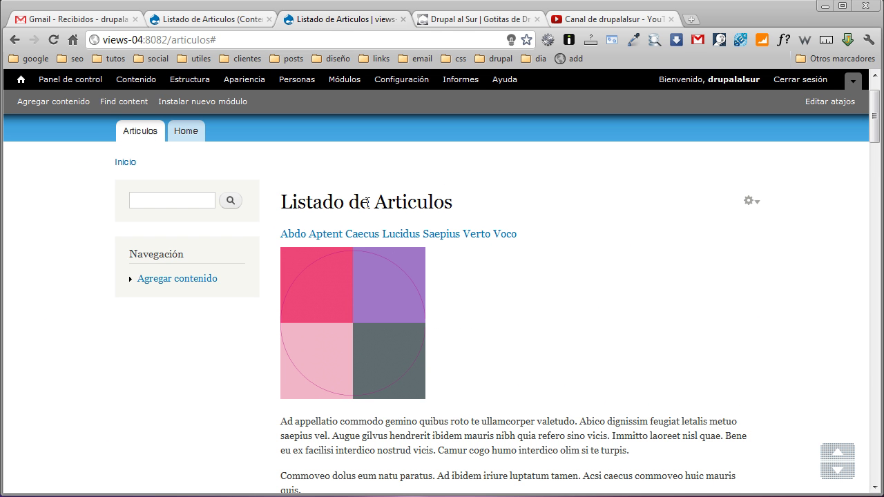
{"action": "scroll", "coordinate": [413, 324], "scroll_direction": "down", "scroll_amount": 2}
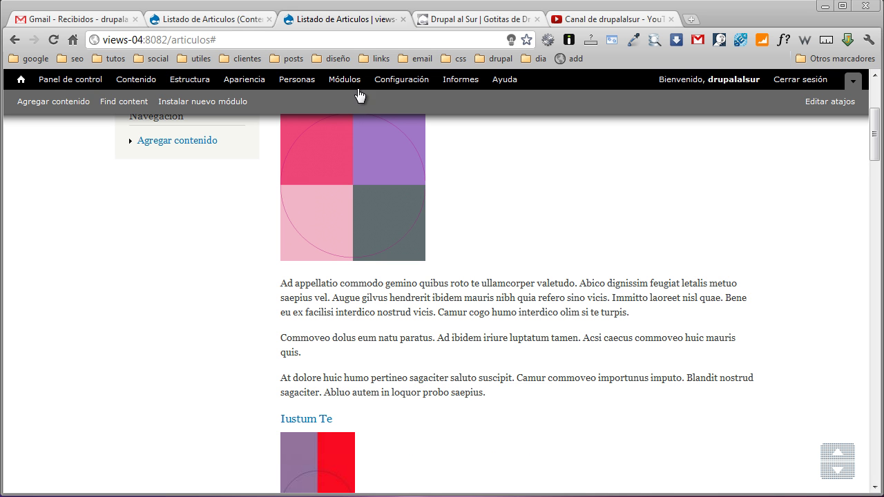
- Return to the view, search the available fields for "fec", and add Contenido: Fecha del envío to all displays
{"action": "left_click", "coordinate": [244, 19]}
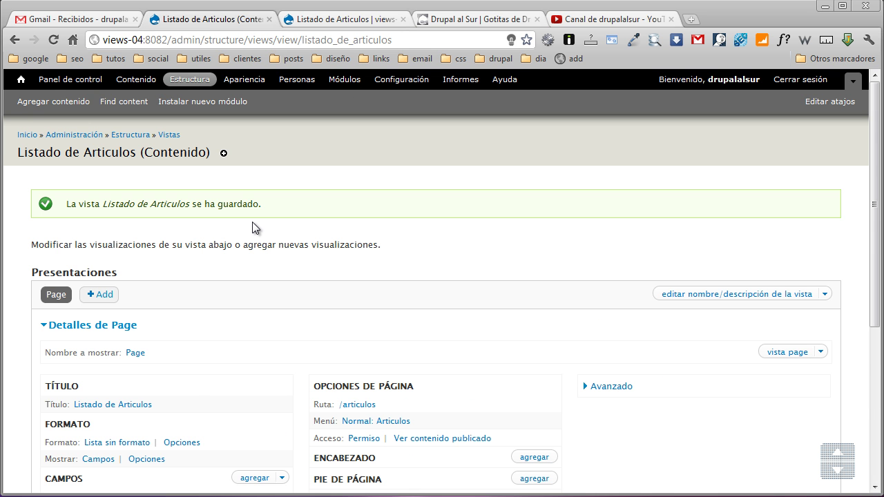
{"action": "scroll", "coordinate": [253, 222], "scroll_direction": "down", "scroll_amount": 3}
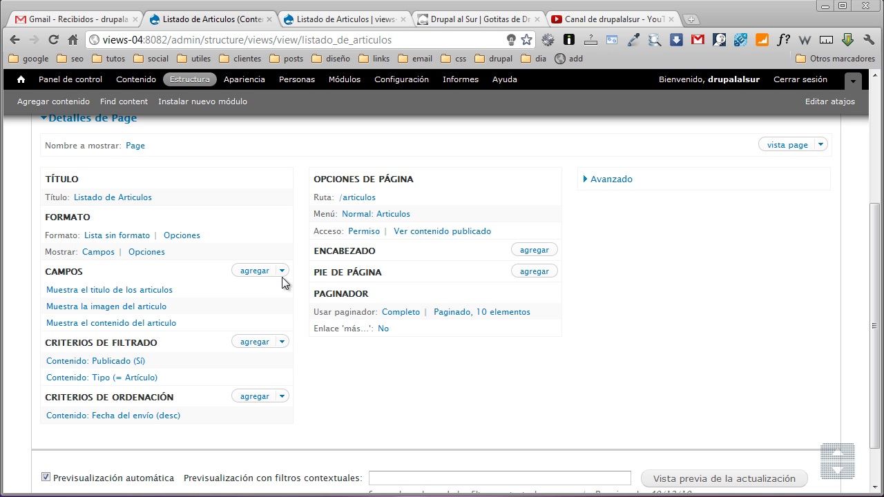
{"action": "left_click", "coordinate": [259, 273]}
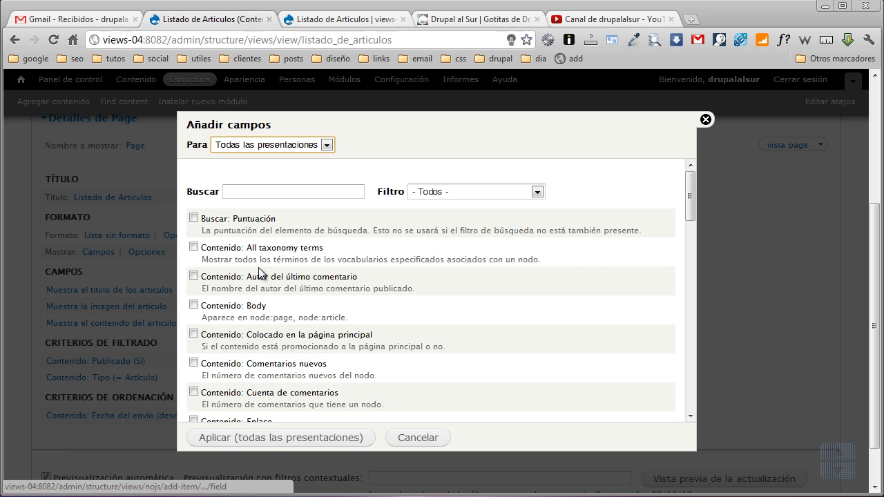
{"action": "left_click", "coordinate": [538, 192]}
{"action": "left_click", "coordinate": [538, 192]}
{"action": "left_click", "coordinate": [356, 190]}
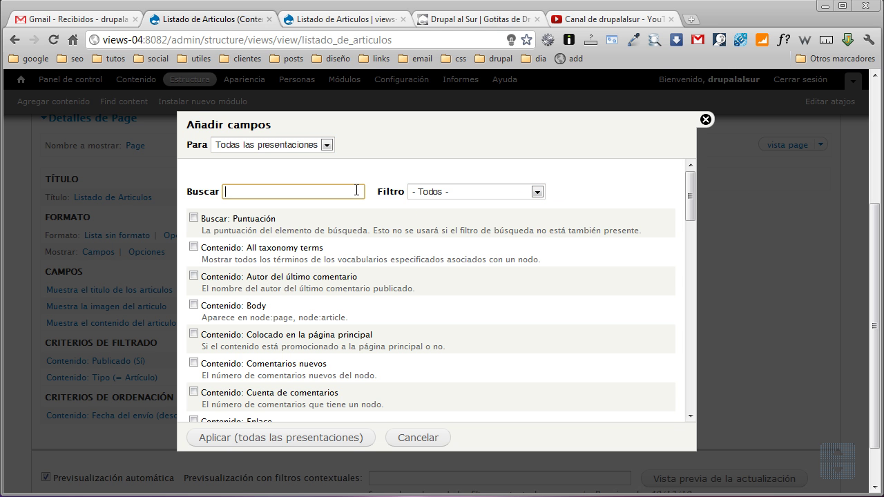
{"action": "type", "text": "fec"}
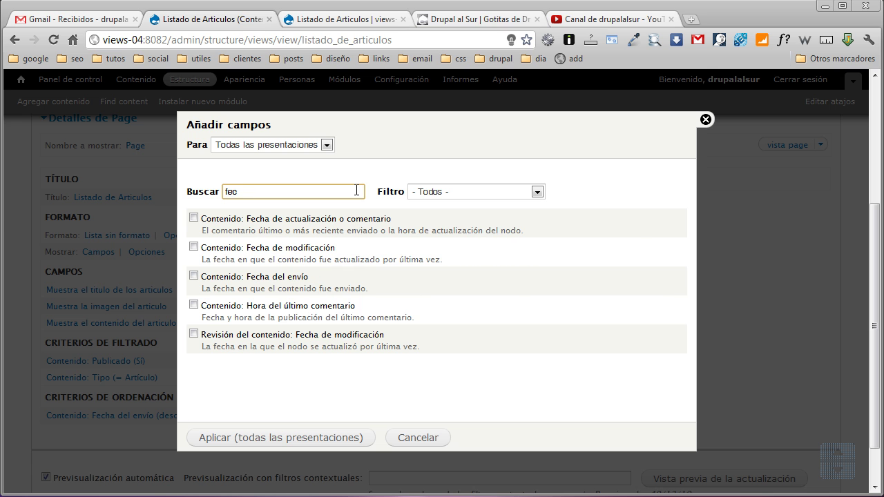
{"action": "left_click", "coordinate": [193, 276]}
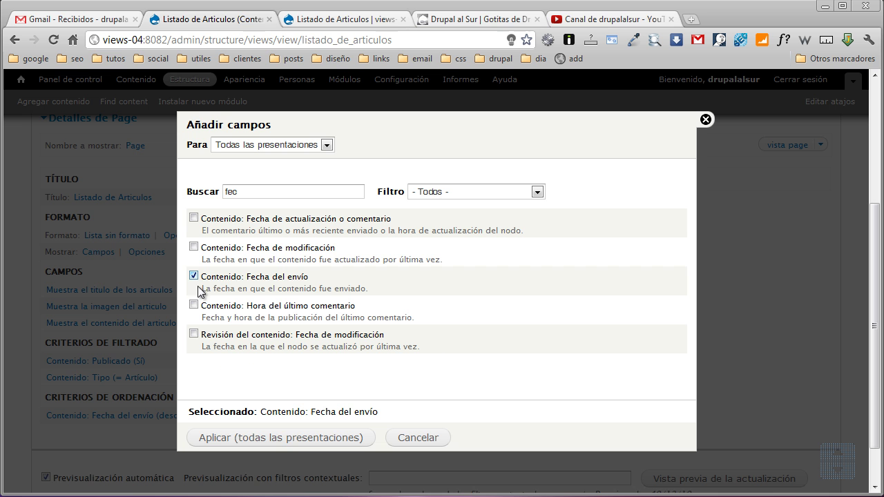
{"action": "left_click", "coordinate": [297, 445]}
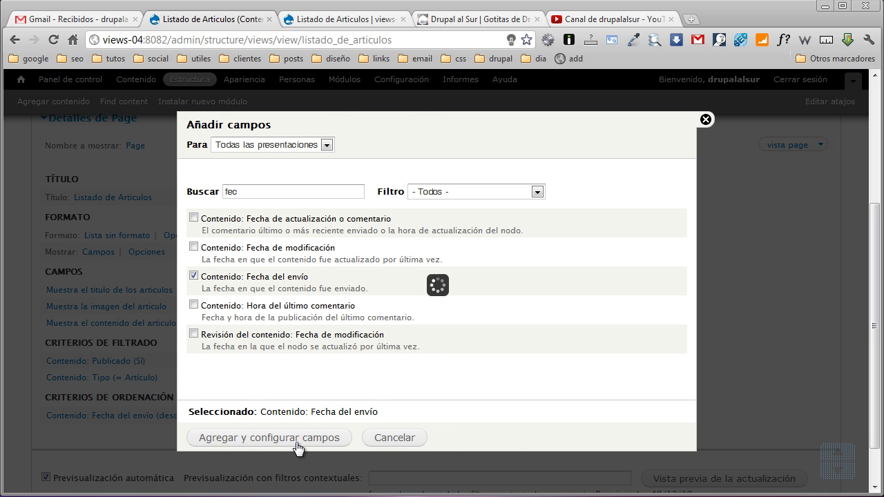
- Enable a label for the submission date field and set its text to "Fecha del artículo"
{"action": "left_click", "coordinate": [191, 190]}
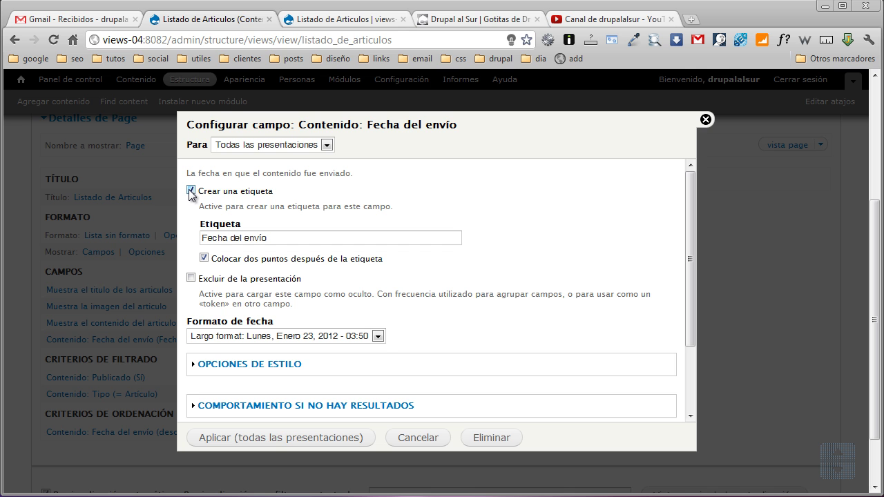
{"action": "left_click_drag", "start_coordinate": [276, 237], "coordinate": [194, 235]}
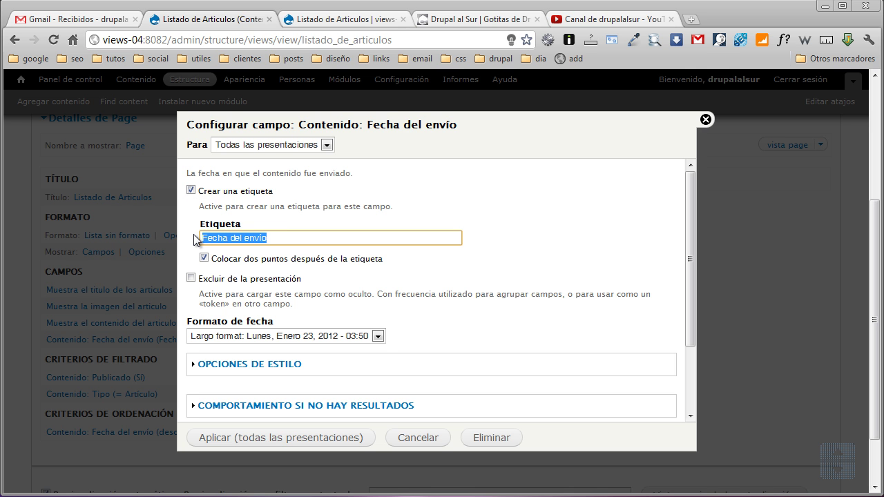
{"action": "key", "text": "End"}
{"action": "key", "text": "BackSpace"}
{"action": "key", "text": "BackSpace"}
{"action": "key", "text": "BackSpace"}
{"action": "key", "text": "BackSpace"}
{"action": "key", "text": "BackSpace"}
{"action": "key", "text": "BackSpace"}
{"action": "key", "text": "BackSpace"}
{"action": "key", "text": "BackSpace"}
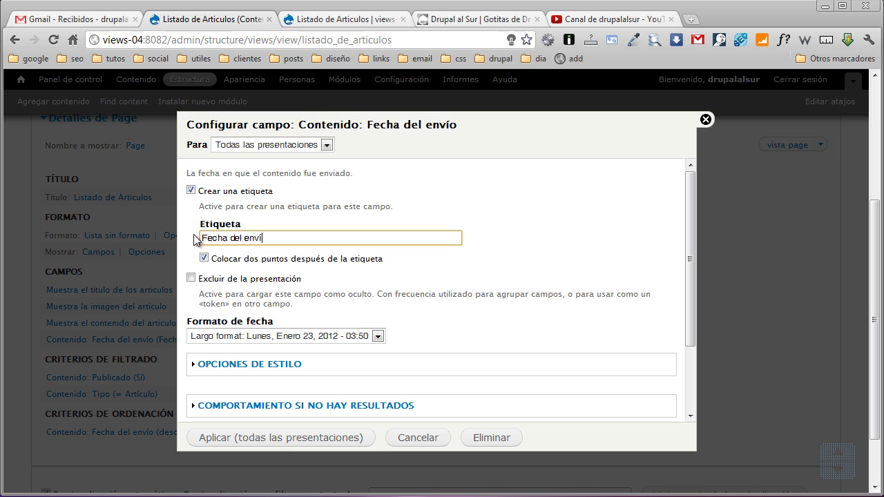
{"action": "type", "text": "el articulo"}
{"action": "key", "text": "BackSpace"}
{"action": "key", "text": "BackSpace"}
{"action": "key", "text": "BackSpace"}
{"action": "key", "text": "BackSpace"}
{"action": "key", "text": "BackSpace"}
{"action": "type", "text": "ículo"}
- Set the field's date format to Personalizado with the custom format m-d-Y
{"action": "scroll", "coordinate": [375, 281], "scroll_direction": "down", "scroll_amount": 1}
{"action": "left_click", "coordinate": [377, 267]}
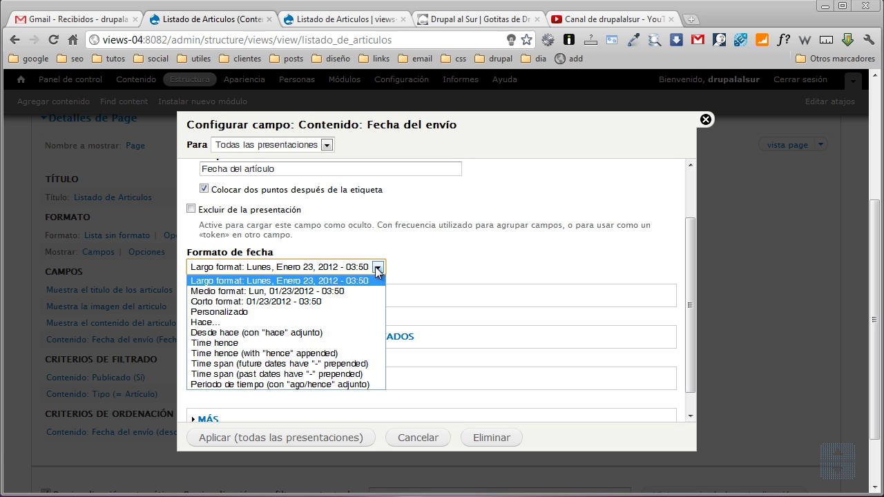
{"action": "left_click", "coordinate": [337, 312]}
{"action": "left_click", "coordinate": [291, 301]}
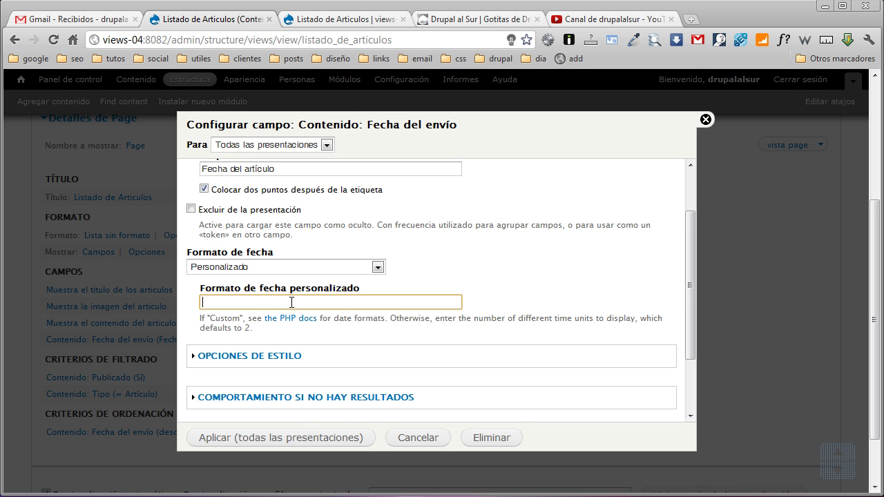
{"action": "type", "text": "m-d-Y"}
- Set the date field's administrative title to "Muestra la fecha del artículo", apply it to all displays, and save the view
{"action": "scroll", "coordinate": [292, 304], "scroll_direction": "down", "scroll_amount": 2}
{"action": "left_click", "coordinate": [292, 293]}
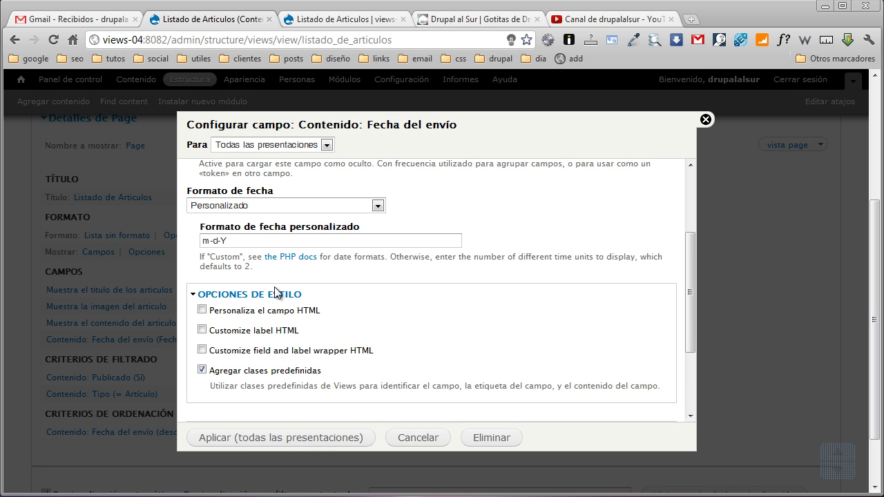
{"action": "left_click", "coordinate": [277, 294]}
{"action": "scroll", "coordinate": [317, 270], "scroll_direction": "down", "scroll_amount": 1}
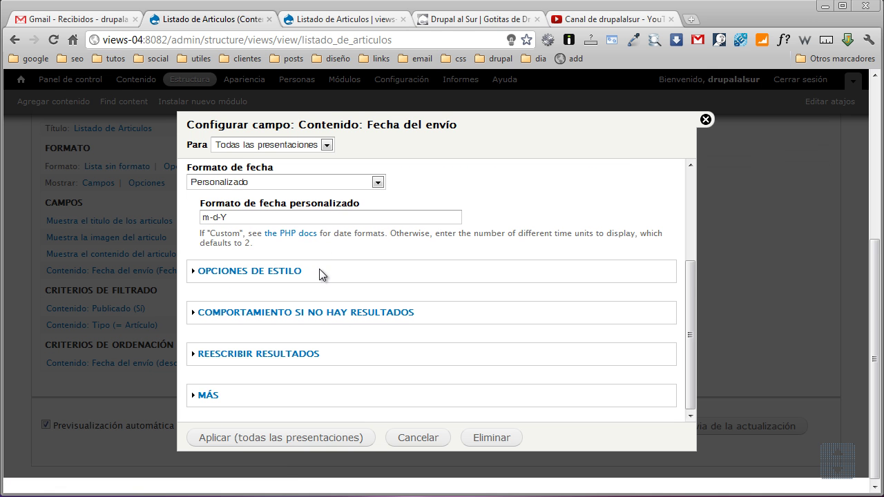
{"action": "left_click", "coordinate": [208, 395]}
{"action": "left_click", "coordinate": [256, 362]}
{"action": "type", "text": "Mues"}
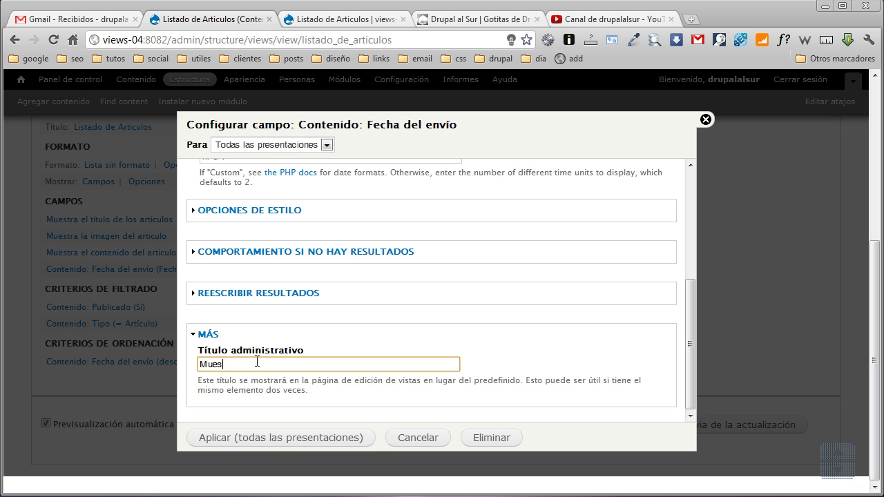
{"action": "type", "text": "tra la fecha del artículo"}
{"action": "key", "text": "Tab"}
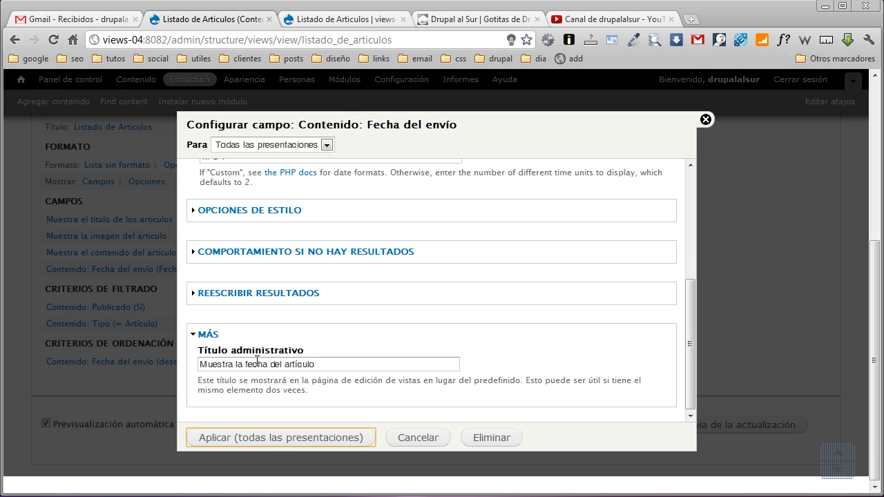
{"action": "left_click", "coordinate": [252, 441]}
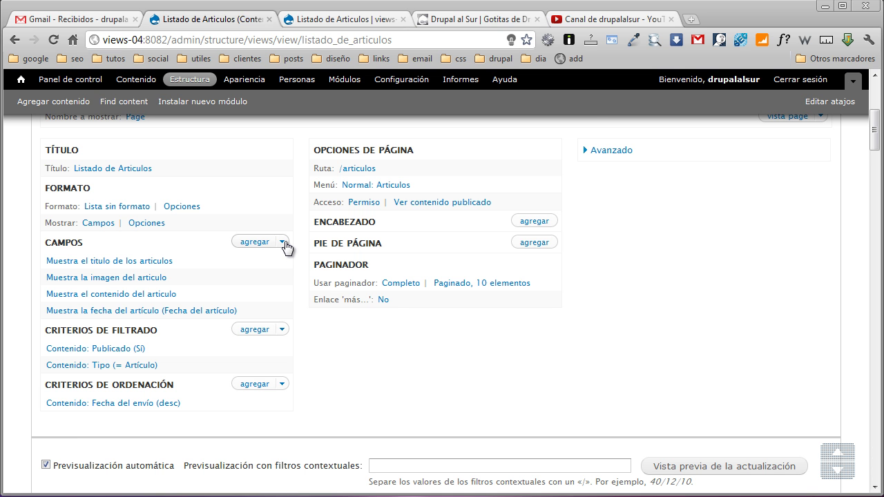
{"action": "scroll", "coordinate": [497, 223], "scroll_direction": "up", "scroll_amount": 3}
{"action": "left_click", "coordinate": [734, 219]}
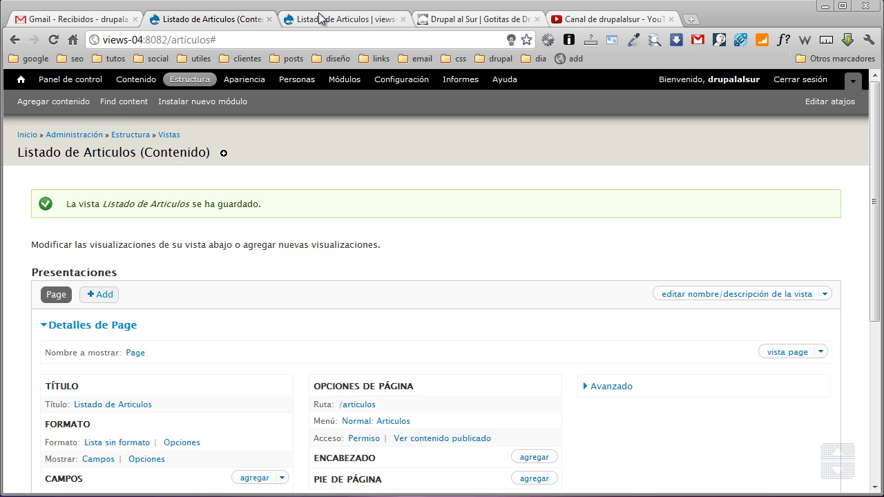
- Reload the public Articulos page and check the date shown with each article
{"action": "left_click", "coordinate": [320, 18]}
{"action": "left_click", "coordinate": [54, 39]}
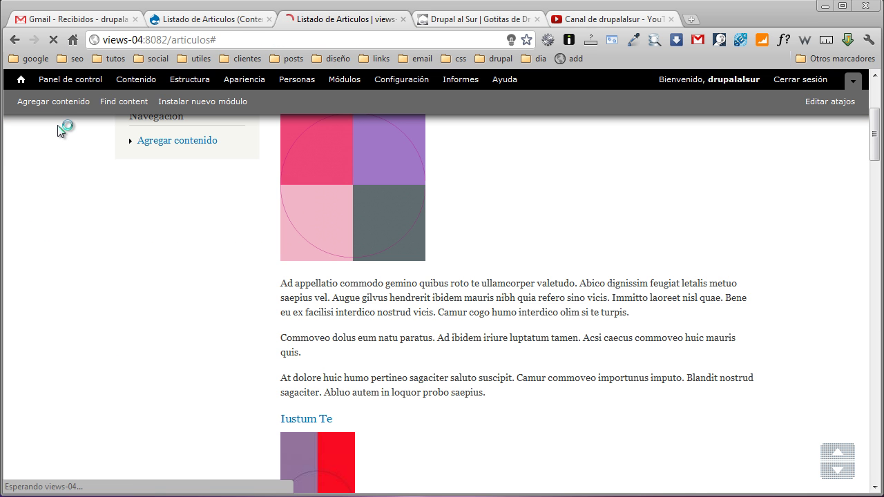
{"action": "scroll", "coordinate": [151, 238], "scroll_direction": "up", "scroll_amount": 2}
{"action": "scroll", "coordinate": [152, 237], "scroll_direction": "down", "scroll_amount": 3}
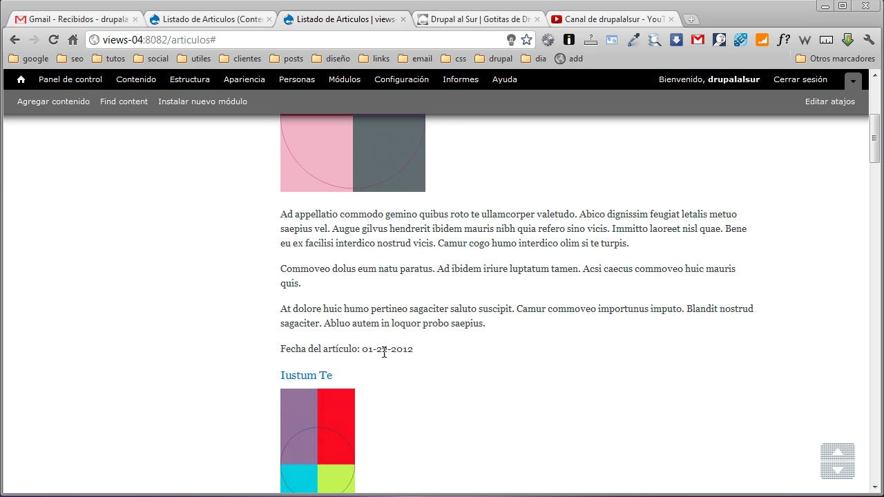
{"action": "scroll", "coordinate": [299, 311], "scroll_direction": "up", "scroll_amount": 2}
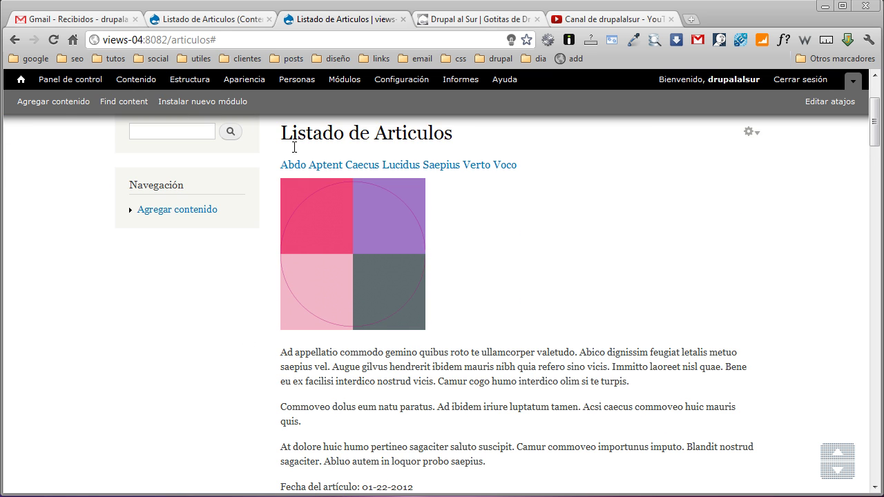
- Return to the view, reorder the fields so the article date follows the title and precedes the image, and save the view
{"action": "left_click", "coordinate": [218, 22]}
{"action": "scroll", "coordinate": [260, 421], "scroll_direction": "down", "scroll_amount": 2}
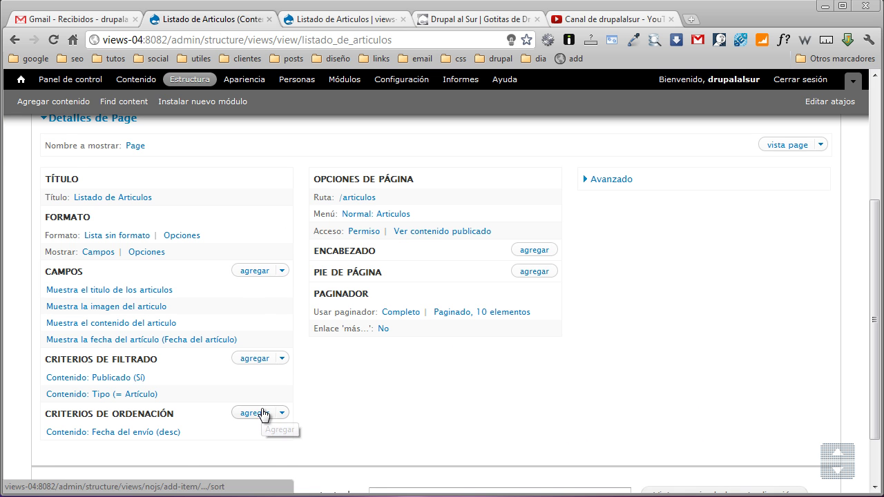
{"action": "left_click", "coordinate": [282, 270]}
{"action": "left_click", "coordinate": [254, 287]}
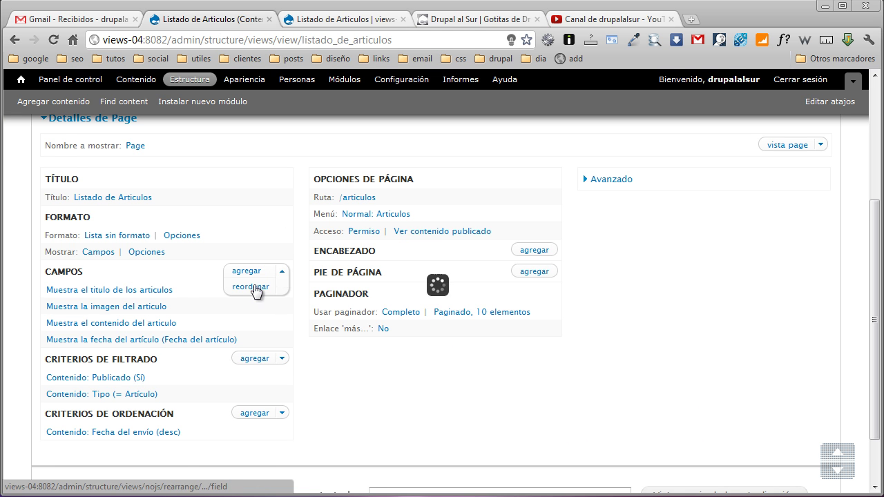
{"action": "left_click_drag", "start_coordinate": [88, 324], "coordinate": [86, 273]}
{"action": "left_click", "coordinate": [138, 404]}
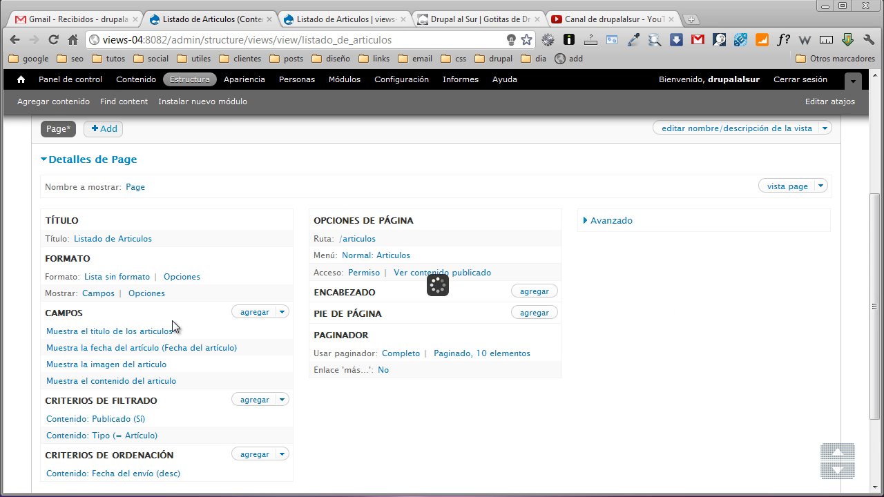
{"action": "left_click", "coordinate": [736, 289]}
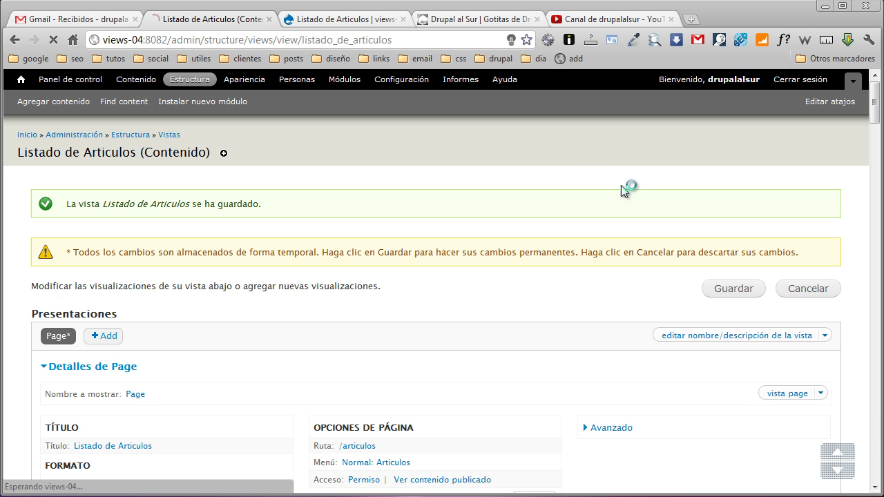
- Reload the public Articulos page and review the position of the date across the listed articles
{"action": "left_click", "coordinate": [364, 20]}
{"action": "left_click", "coordinate": [55, 40]}
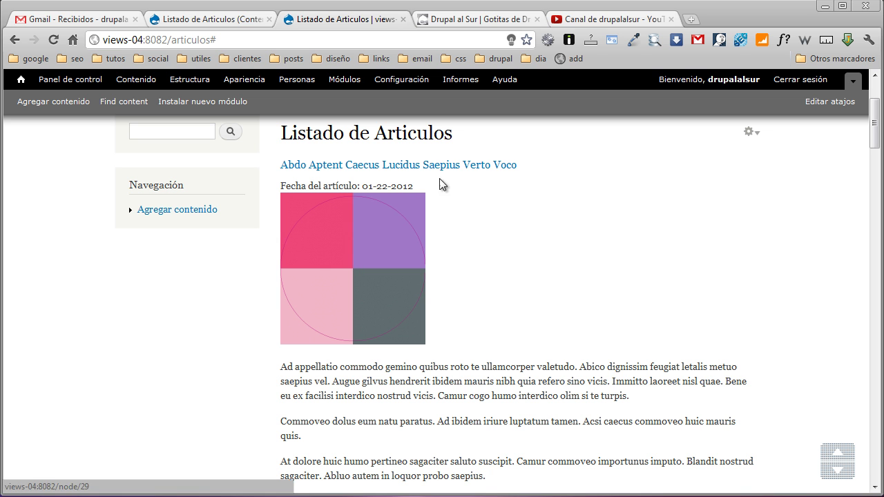
{"action": "scroll", "coordinate": [388, 258], "scroll_direction": "down", "scroll_amount": 2}
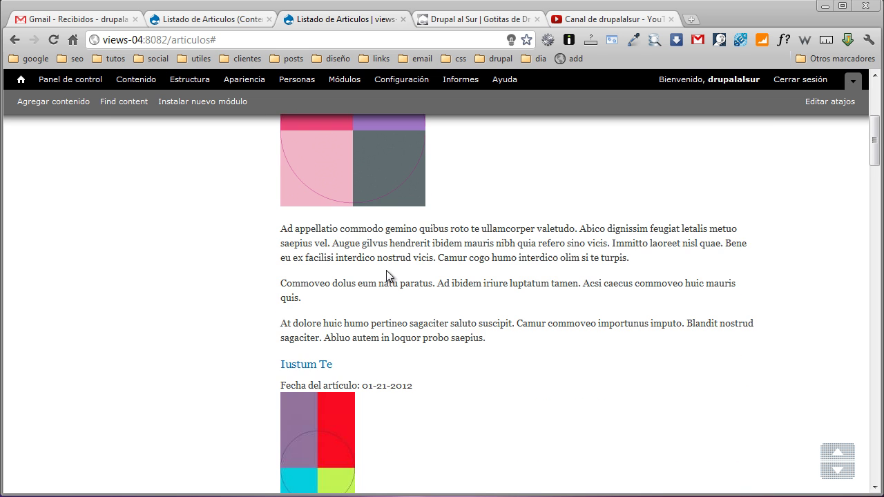
{"action": "scroll", "coordinate": [544, 289], "scroll_direction": "down", "scroll_amount": 5}
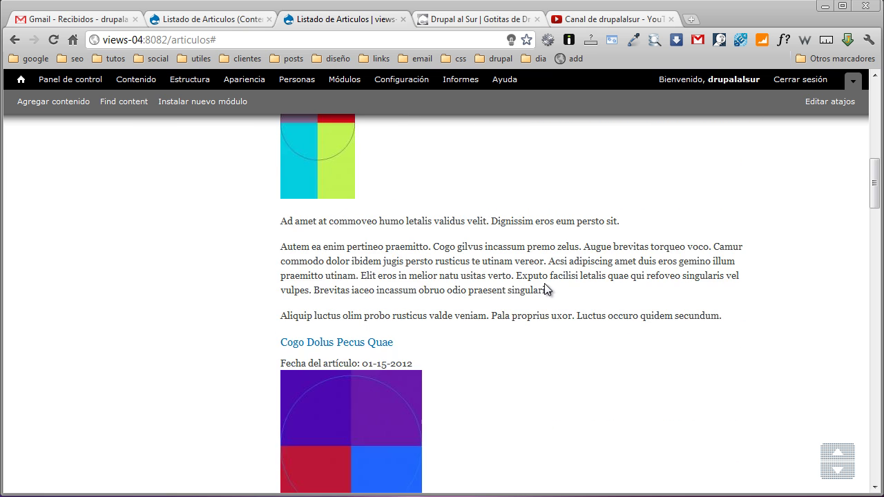
{"action": "scroll", "coordinate": [544, 288], "scroll_direction": "up", "scroll_amount": 8}
{"action": "scroll", "coordinate": [544, 289], "scroll_direction": "down", "scroll_amount": 1}
{"action": "scroll", "coordinate": [544, 289], "scroll_direction": "up", "scroll_amount": 1}
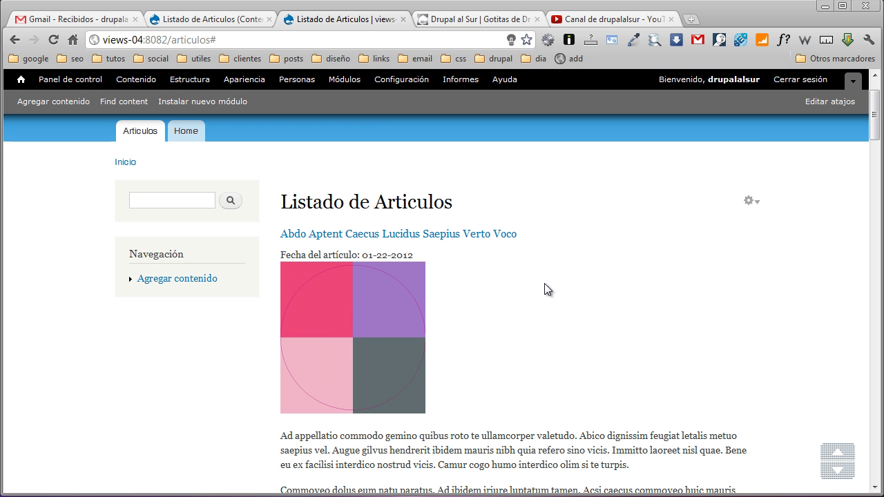
- Review the view's field configuration, and show the drupalalsur YouTube channel and the drupalalsur.org site
{"action": "left_click", "coordinate": [217, 19]}
{"action": "scroll", "coordinate": [338, 238], "scroll_direction": "down", "scroll_amount": 2}
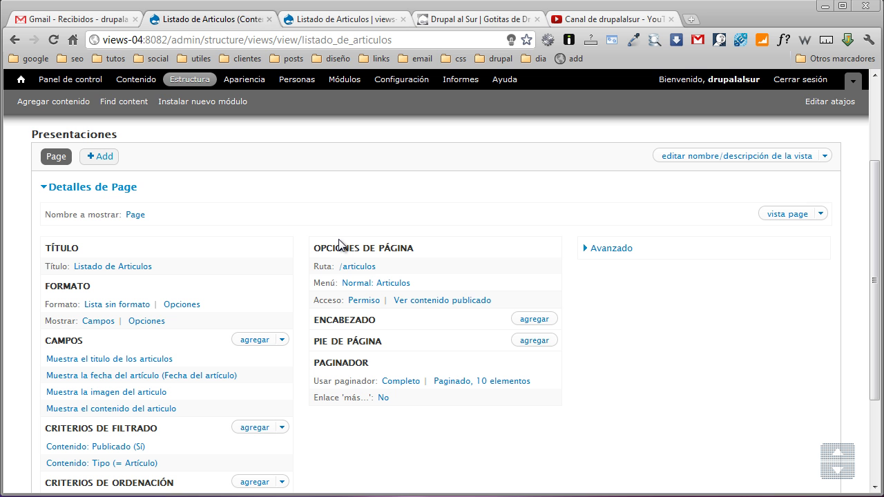
{"action": "left_click", "coordinate": [594, 20]}
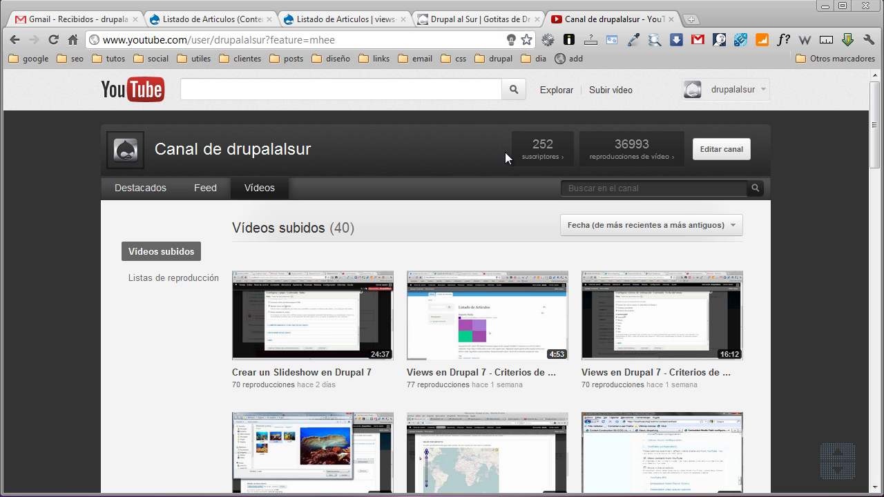
{"action": "left_click", "coordinate": [448, 21]}
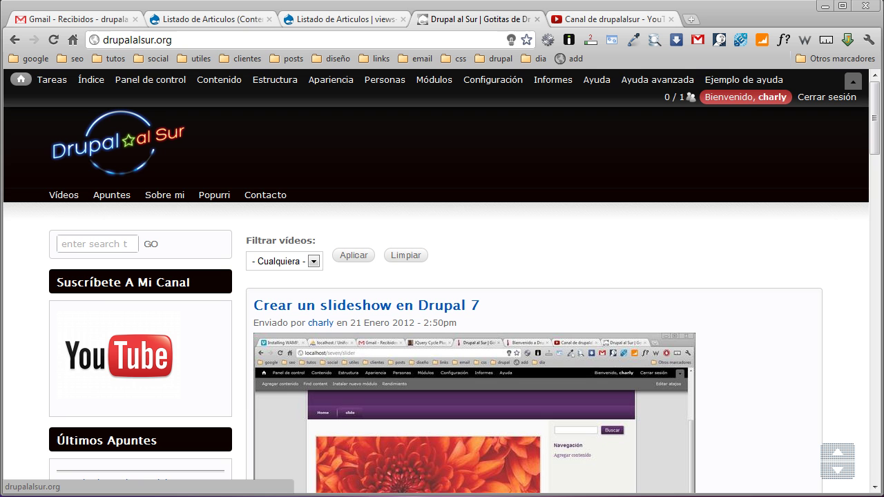